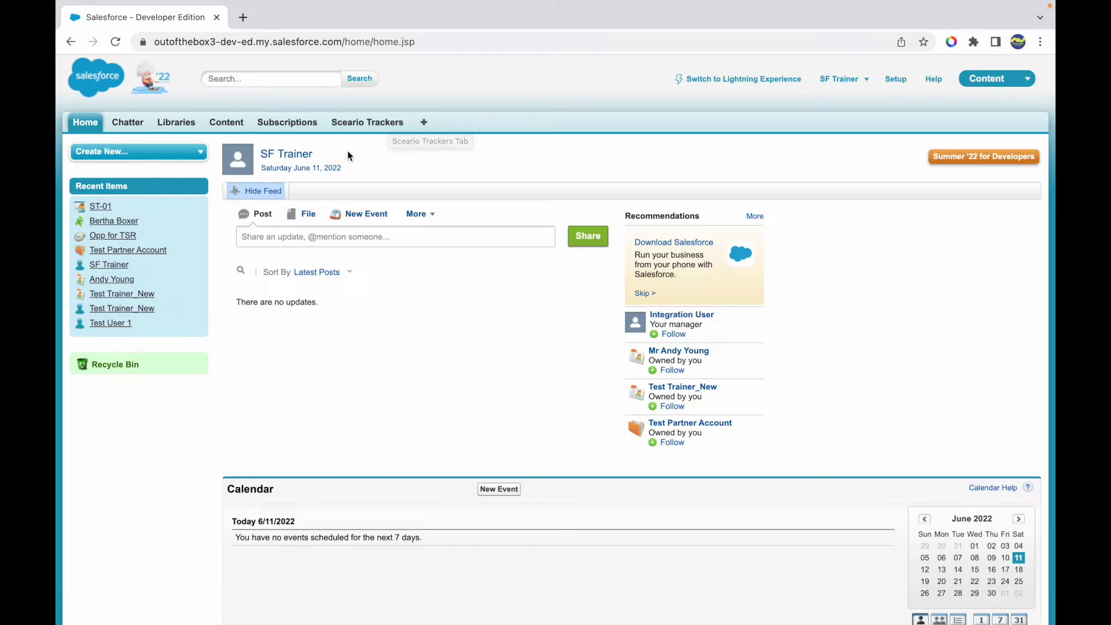
From Setup, search 'objects' and open Scenario Tracker from the Custom Objects list.
{"action": "left_click", "coordinate": [894, 80]}
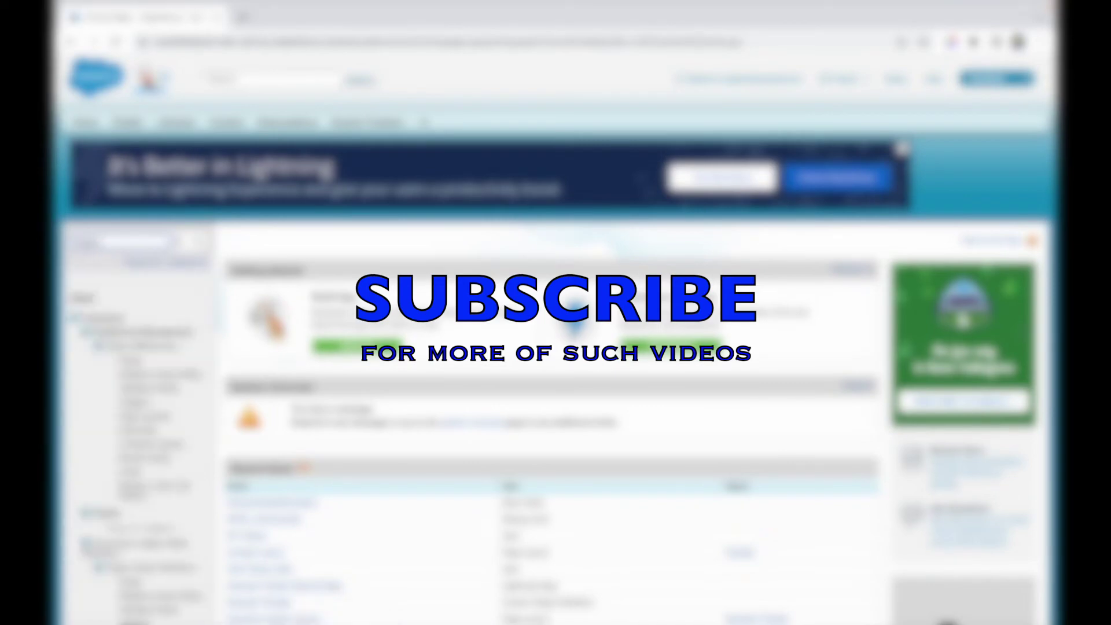
{"action": "type", "text": "objects"}
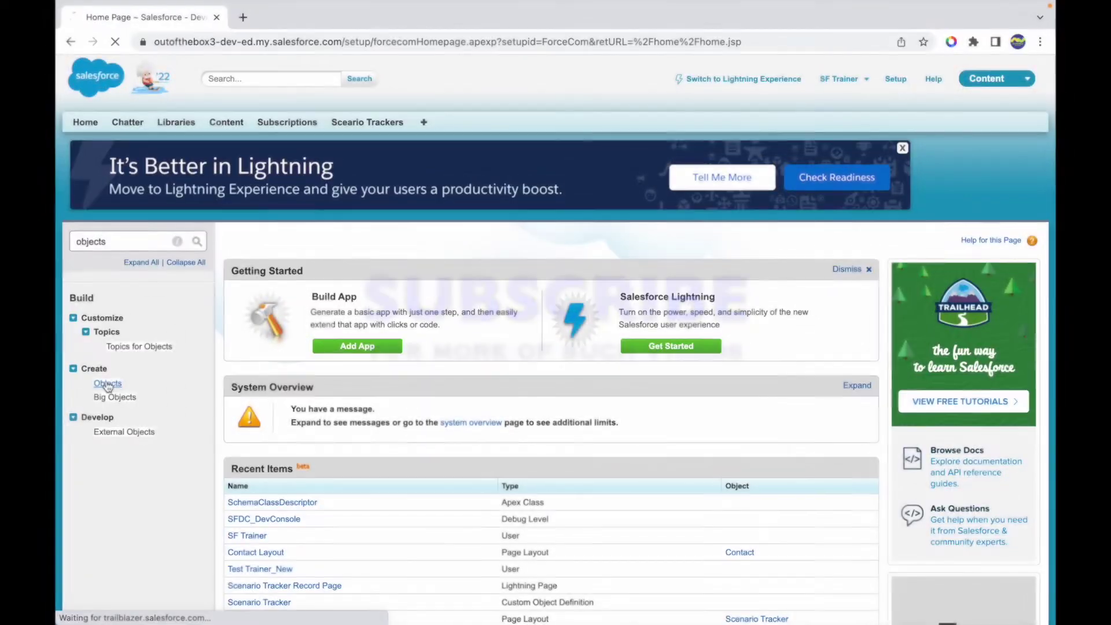
{"action": "left_click", "coordinate": [108, 385]}
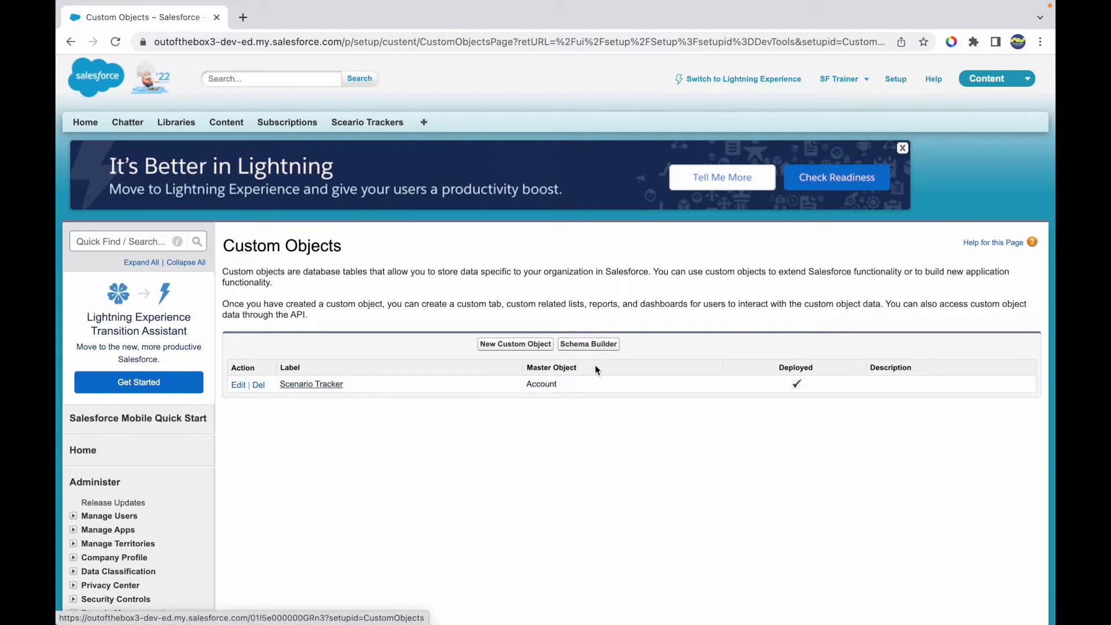
{"action": "left_click_drag", "start_coordinate": [589, 365], "coordinate": [529, 364]}
{"action": "left_click", "coordinate": [510, 383]}
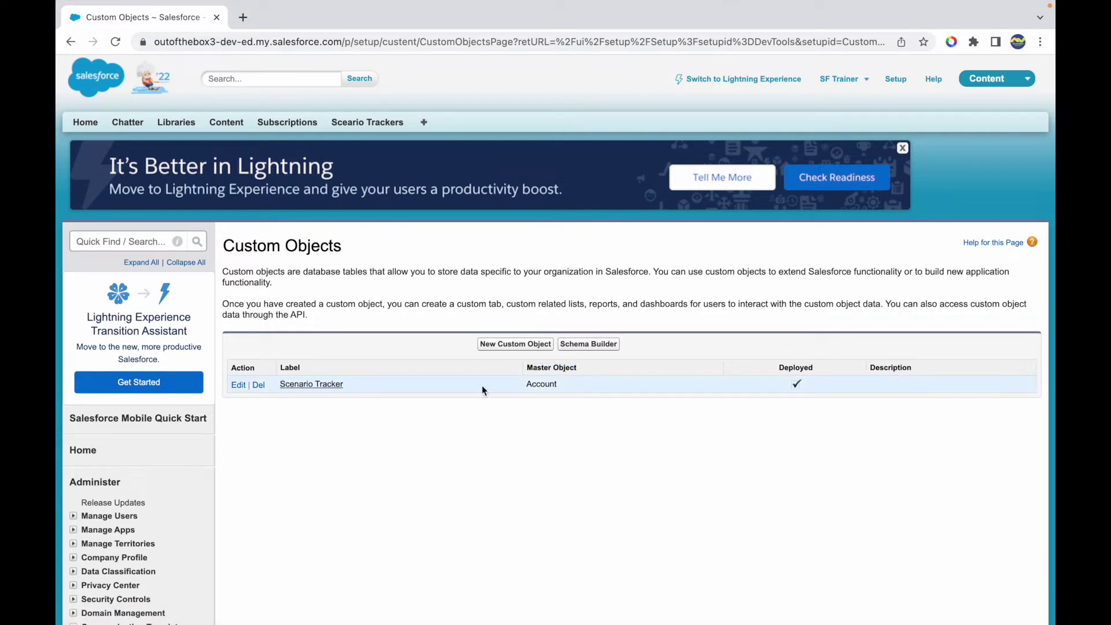
{"action": "left_click", "coordinate": [299, 386]}
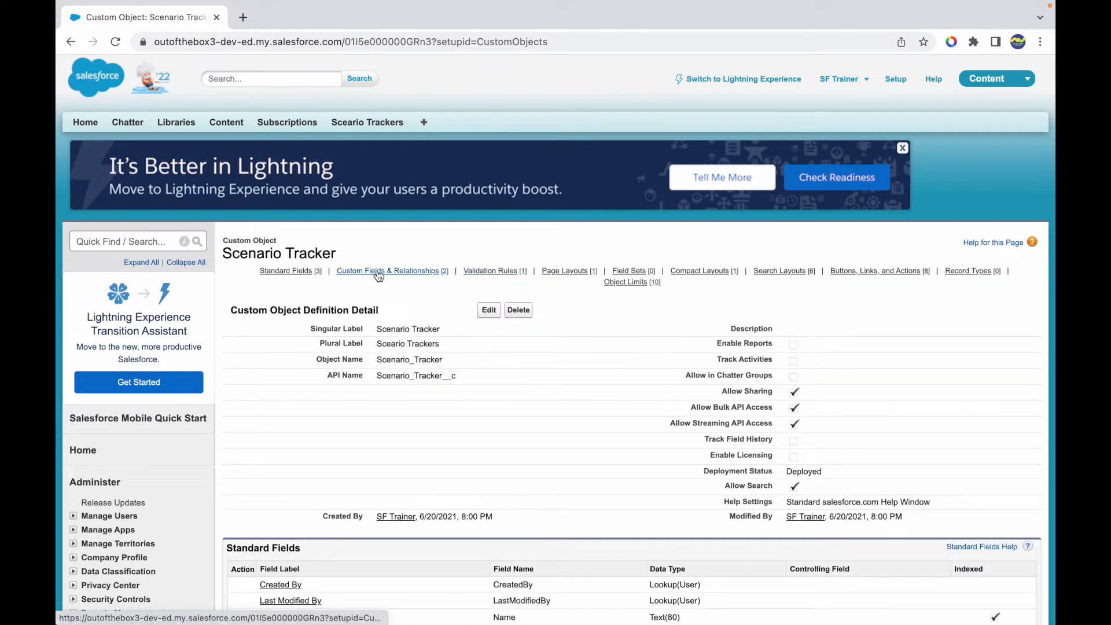
Review Scenario Tracker's fields: Account Master-Detail(Account) and Check Value Number(18, 0).
{"action": "left_click", "coordinate": [379, 272]}
{"action": "scroll", "coordinate": [383, 169], "scroll_direction": "up", "scroll_amount": 2}
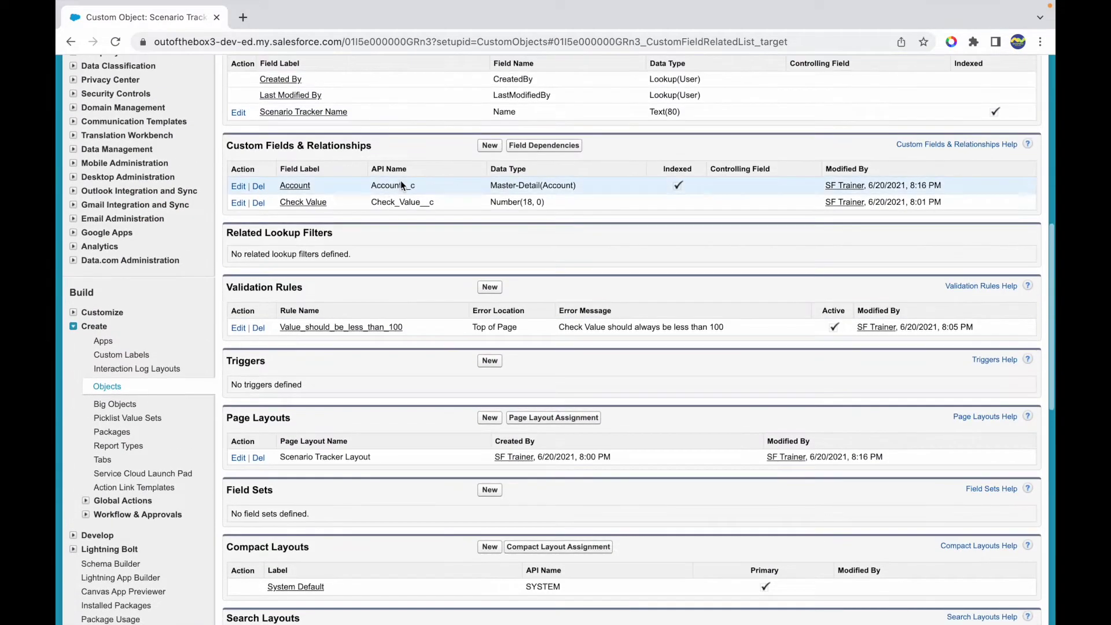
{"action": "left_click_drag", "start_coordinate": [576, 186], "coordinate": [488, 185]}
{"action": "left_click", "coordinate": [586, 183]}
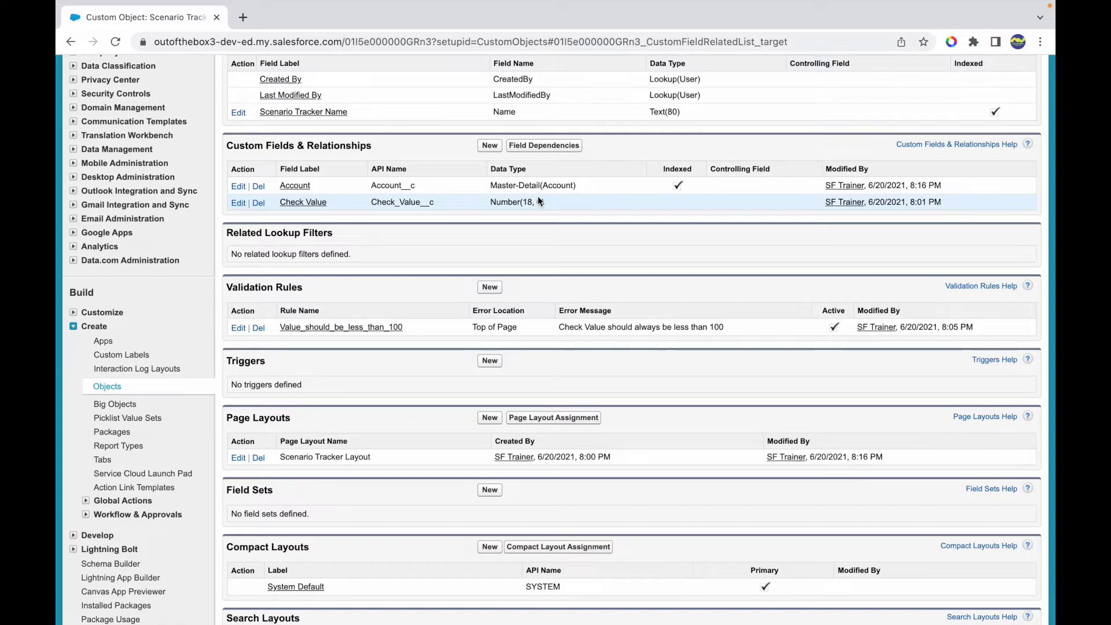
{"action": "scroll", "coordinate": [463, 227], "scroll_direction": "up", "scroll_amount": 9}
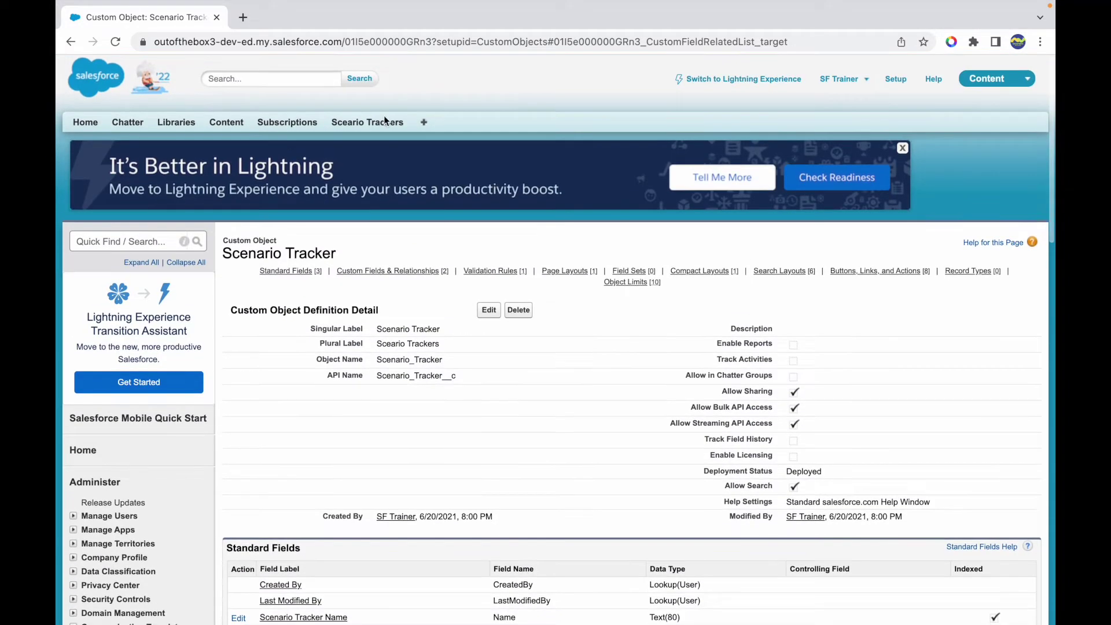
Create Scenario Tracker 'Record 1' with Check Value 150 for Test Partner Account.
{"action": "left_click", "coordinate": [377, 128]}
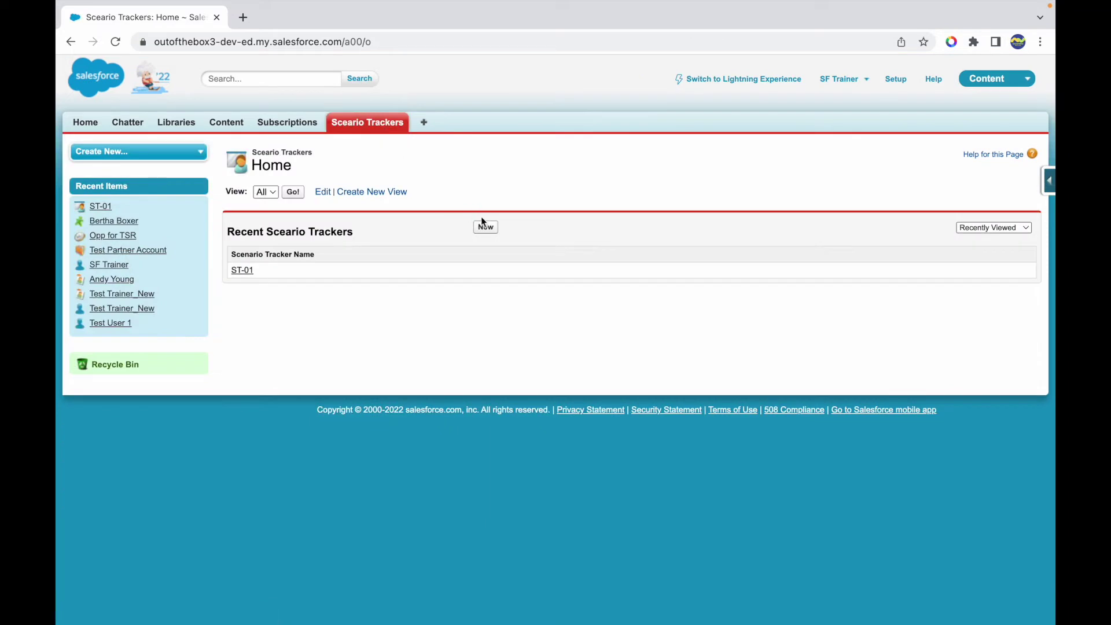
{"action": "left_click", "coordinate": [486, 229]}
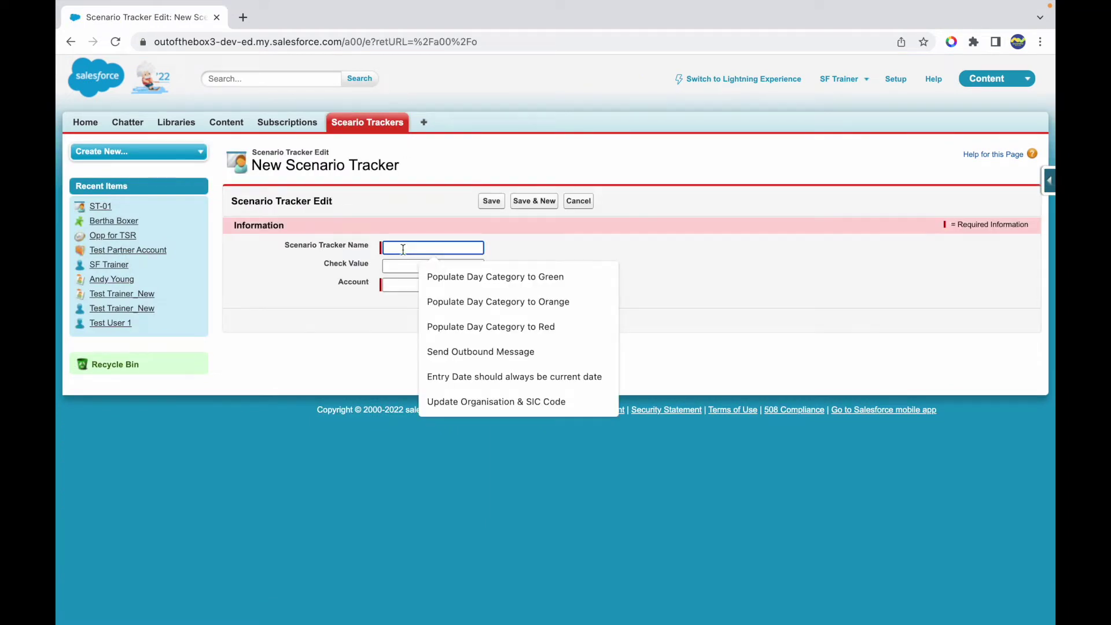
{"action": "type", "text": "Record 1"}
{"action": "left_click", "coordinate": [433, 266]}
{"action": "type", "text": "150"}
{"action": "key", "text": "Tab"}
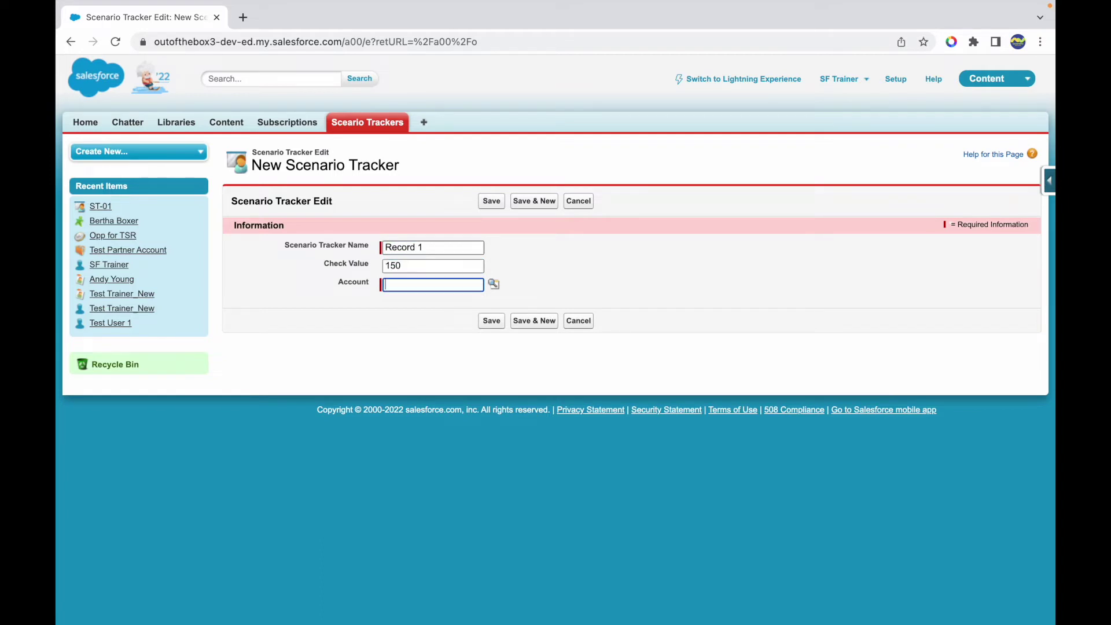
{"action": "type", "text": "Test Partner Account"}
{"action": "left_click", "coordinate": [524, 322]}
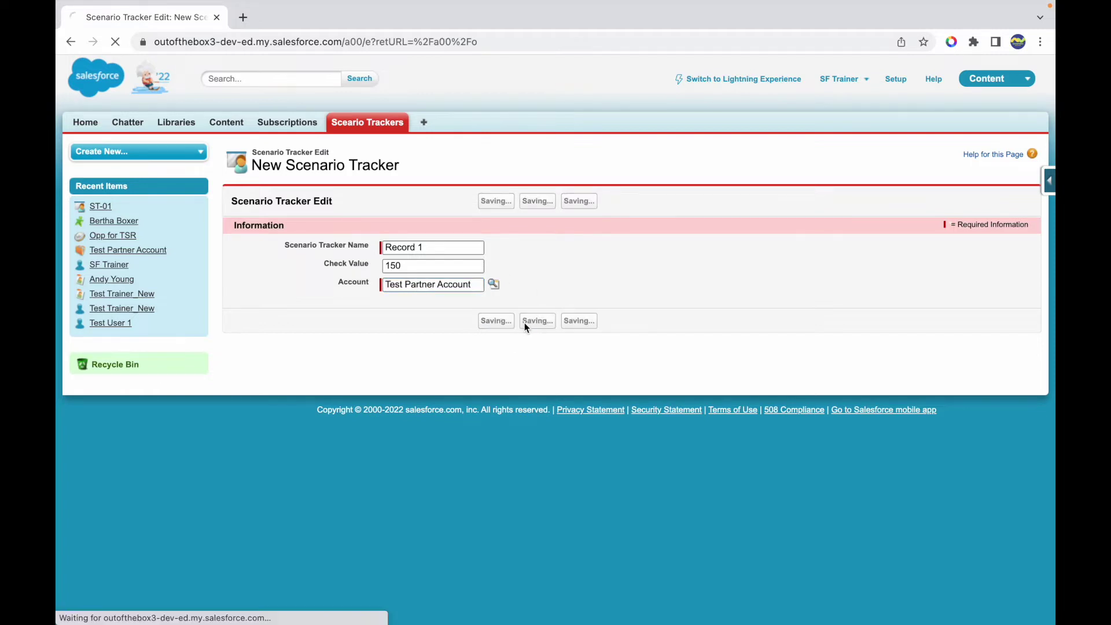
Change Record 1's rejected Check Value from 150 to 70 and save it.
{"action": "left_click", "coordinate": [442, 275]}
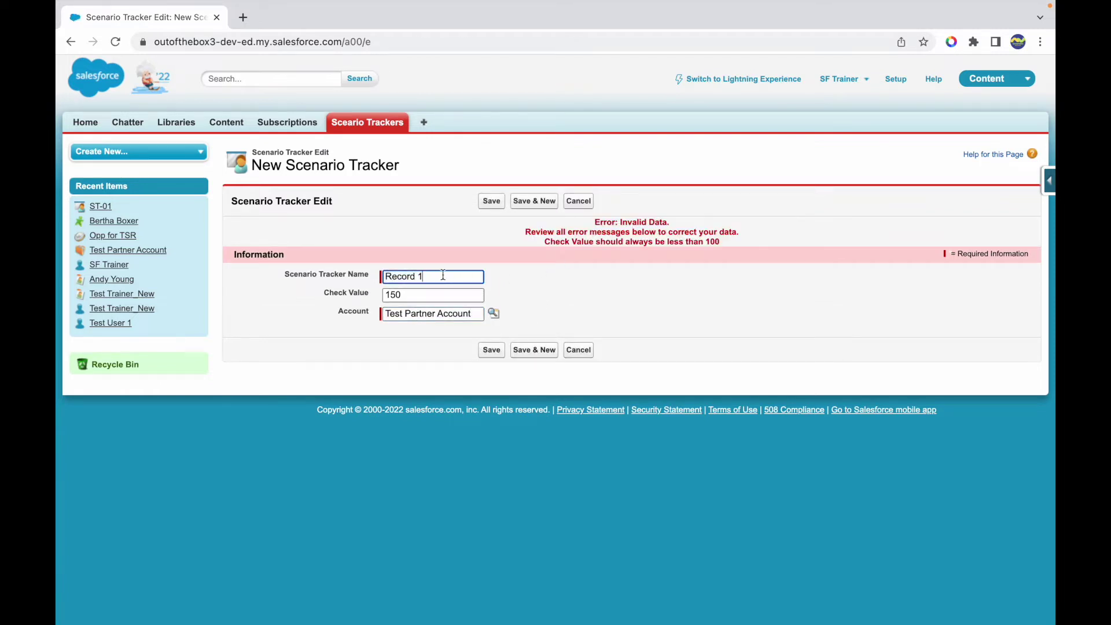
{"action": "left_click", "coordinate": [419, 295]}
{"action": "key", "text": "BackSpace"}
{"action": "key", "text": "BackSpace"}
{"action": "key", "text": "BackSpace"}
{"action": "type", "text": "70"}
{"action": "left_click", "coordinate": [531, 351]}
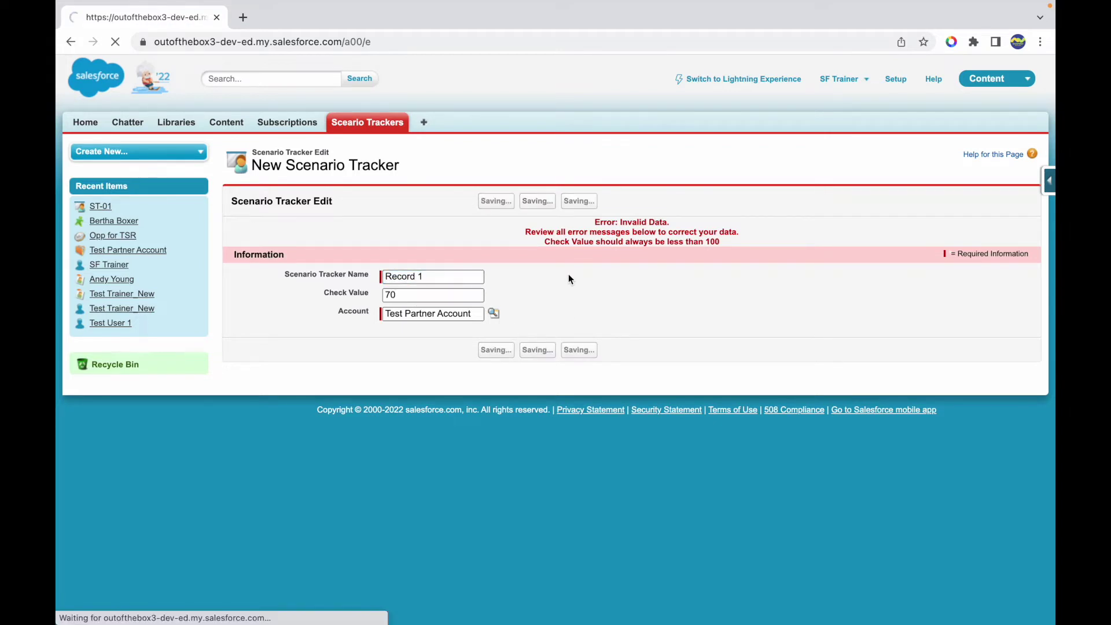
Create 'Record 2' linked to Test Partner Account and save it.
{"action": "left_click", "coordinate": [431, 247]}
{"action": "type", "text": "Record 2"}
{"action": "key", "text": "Tab"}
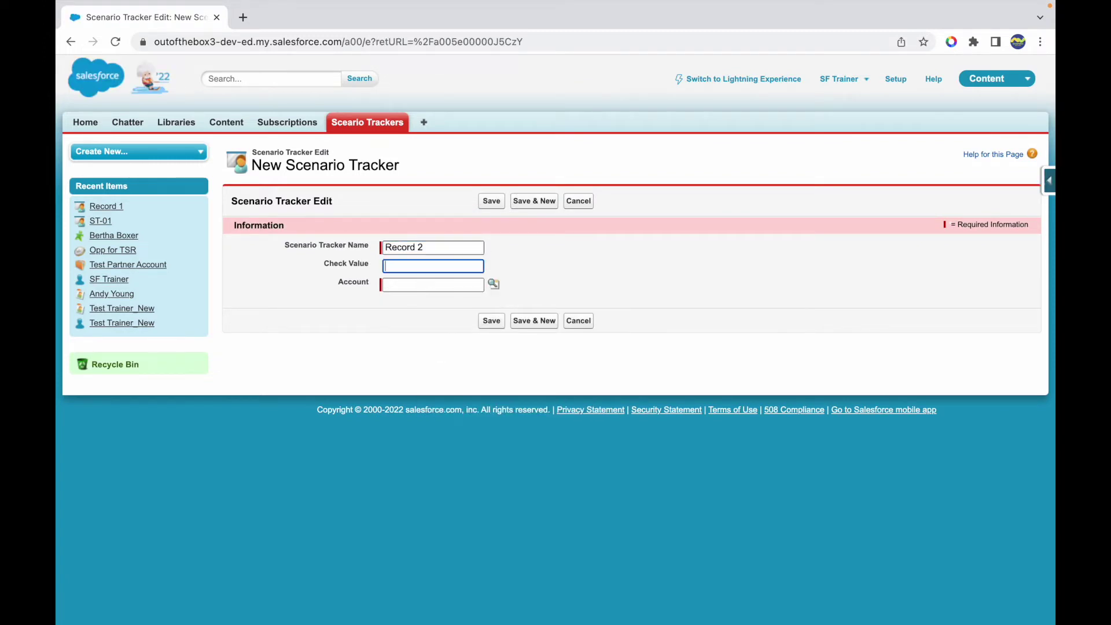
{"action": "key", "text": "Tab"}
{"action": "type", "text": "Tes"}
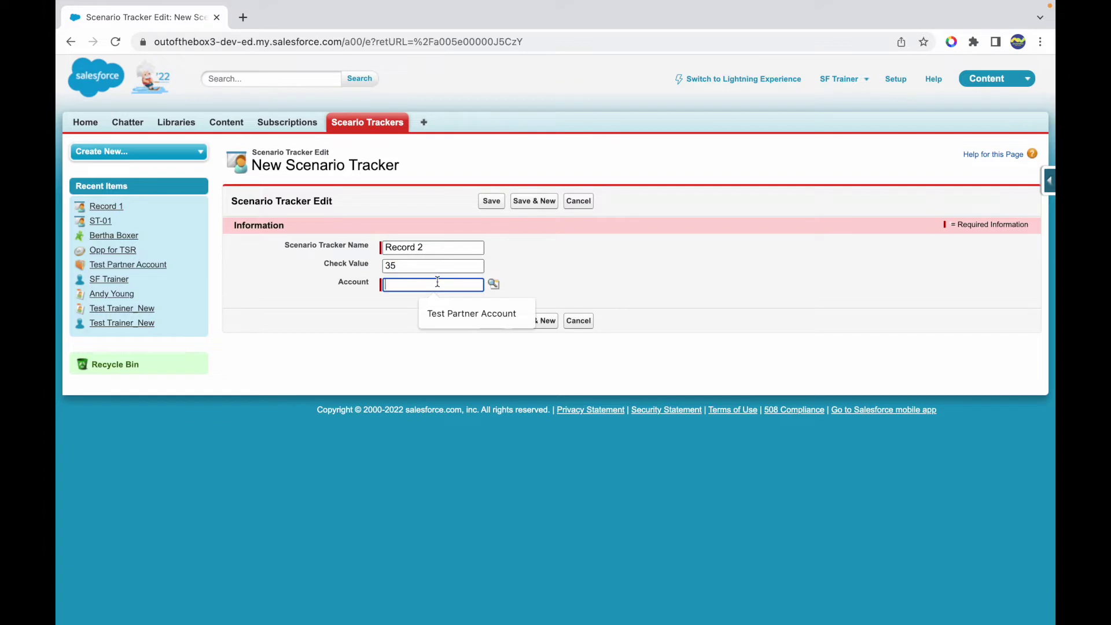
{"action": "type", "text": "t"}
{"action": "left_click", "coordinate": [477, 318]}
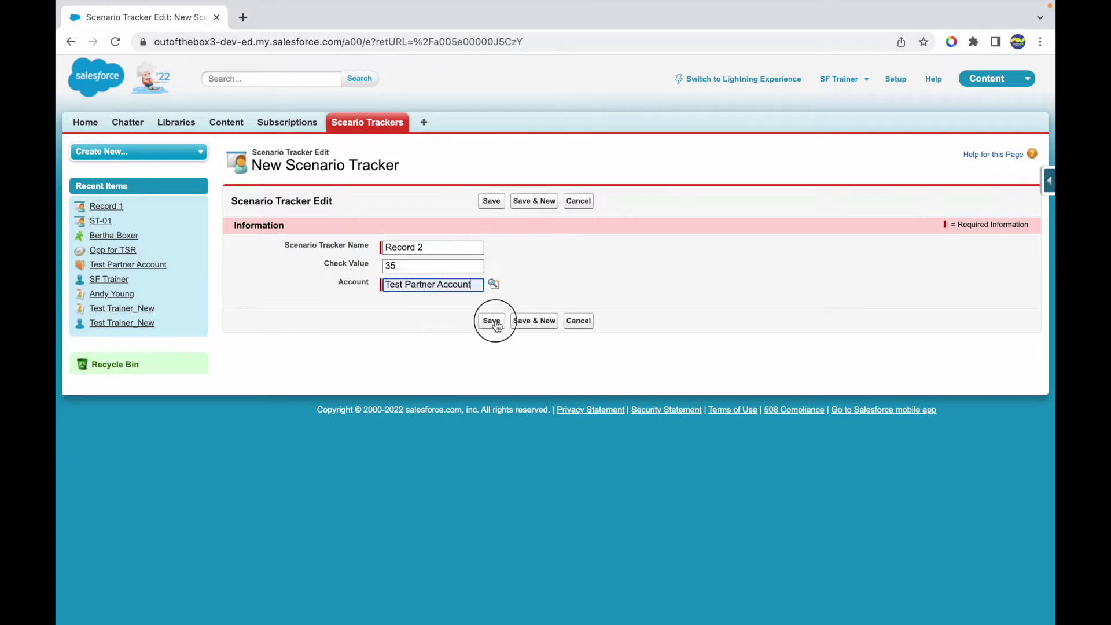
{"action": "left_click", "coordinate": [495, 320]}
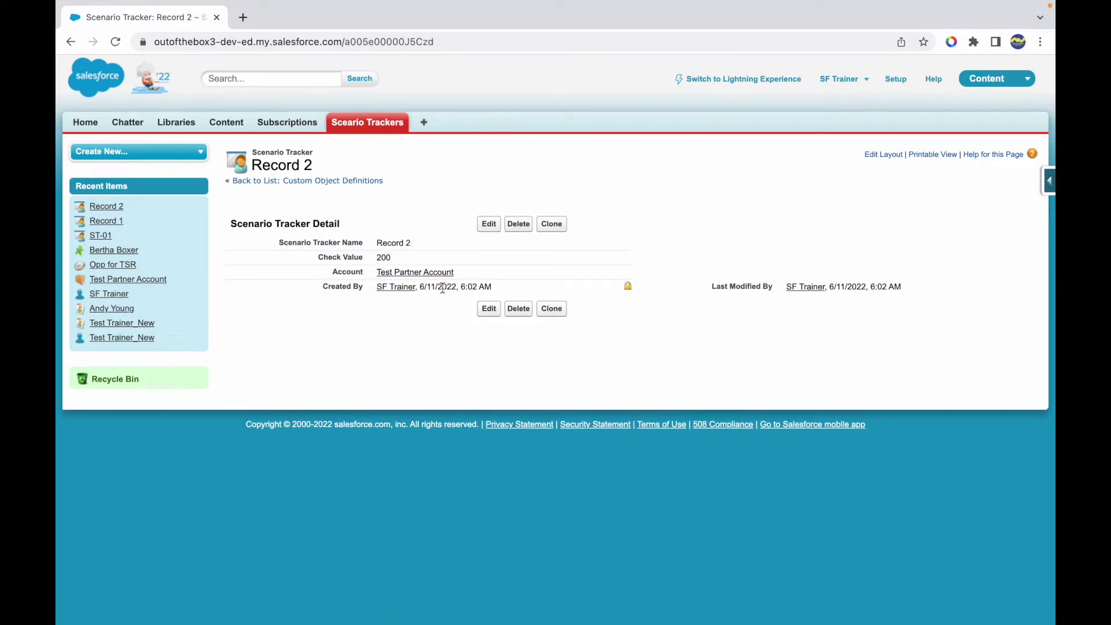
Confirm Test Partner Account lists two Scenario Trackers, view the Use Cases slide, then return.
{"action": "left_click", "coordinate": [431, 273]}
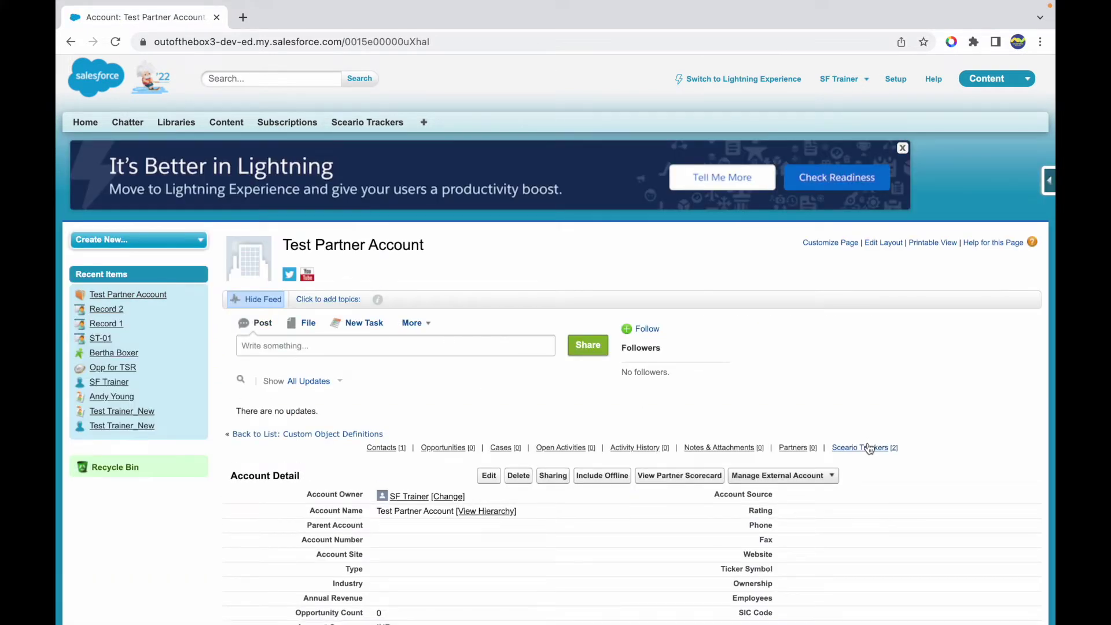
{"action": "mouse_move", "coordinate": [868, 449]}
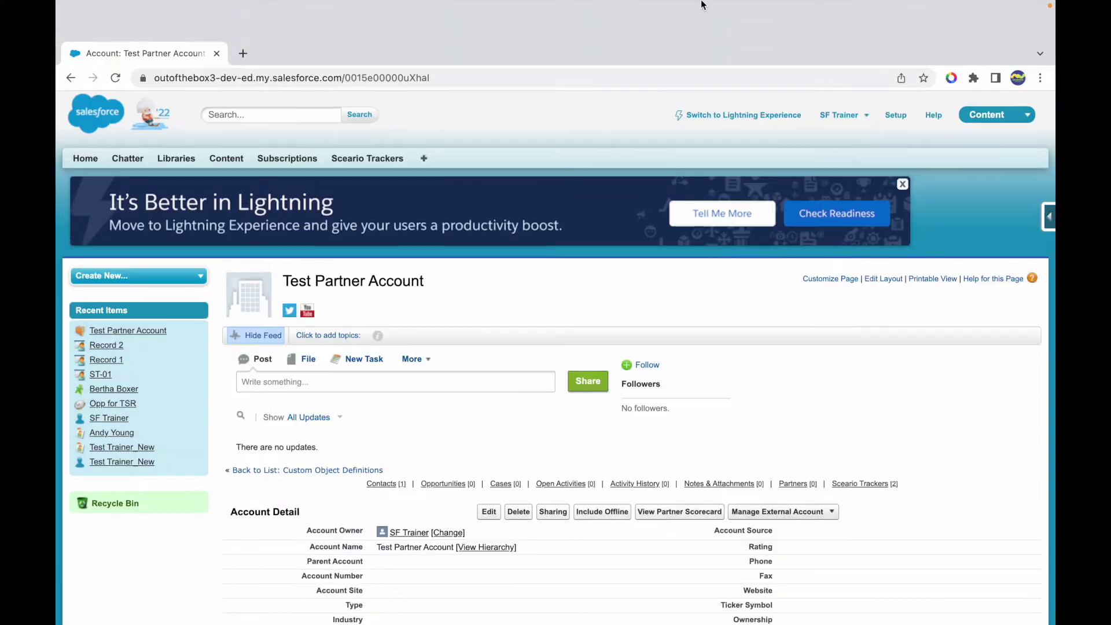
{"action": "key", "text": "ctrl+Up"}
{"action": "left_click", "coordinate": [541, 55]}
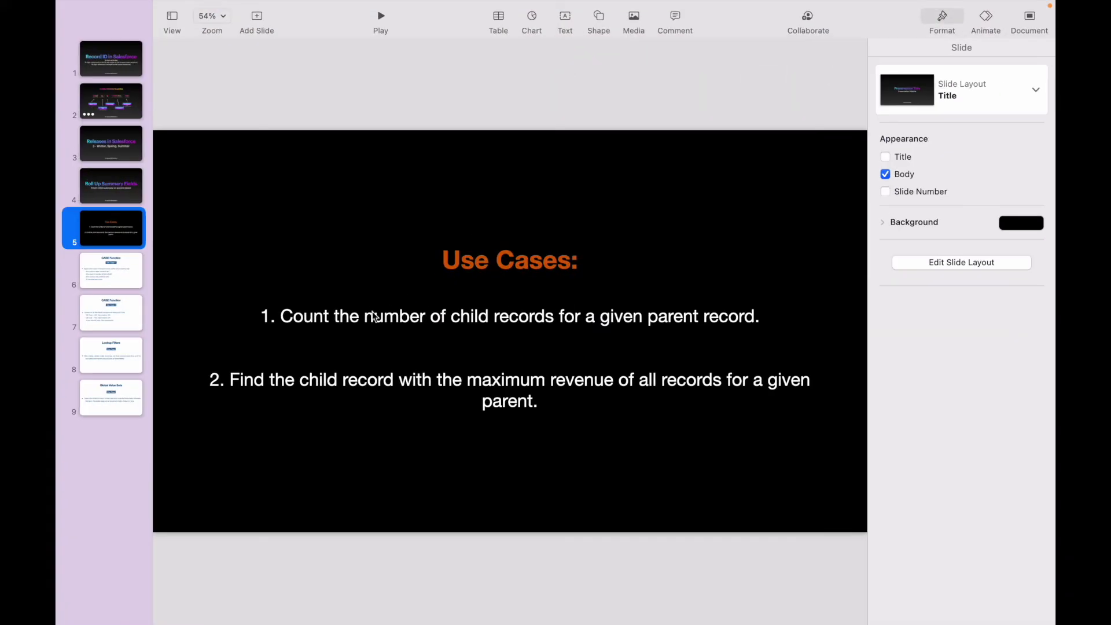
{"action": "key", "text": "ctrl+Up"}
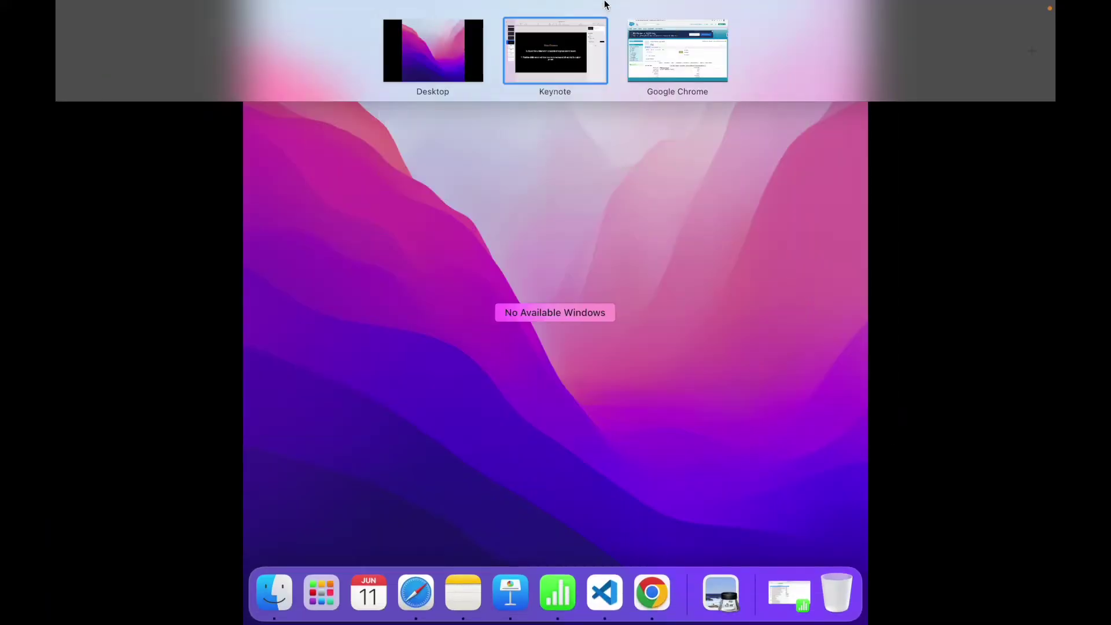
{"action": "left_click", "coordinate": [678, 54]}
Start a new Account custom field and choose Roll-Up Summary as its data type.
{"action": "left_click", "coordinate": [680, 182]}
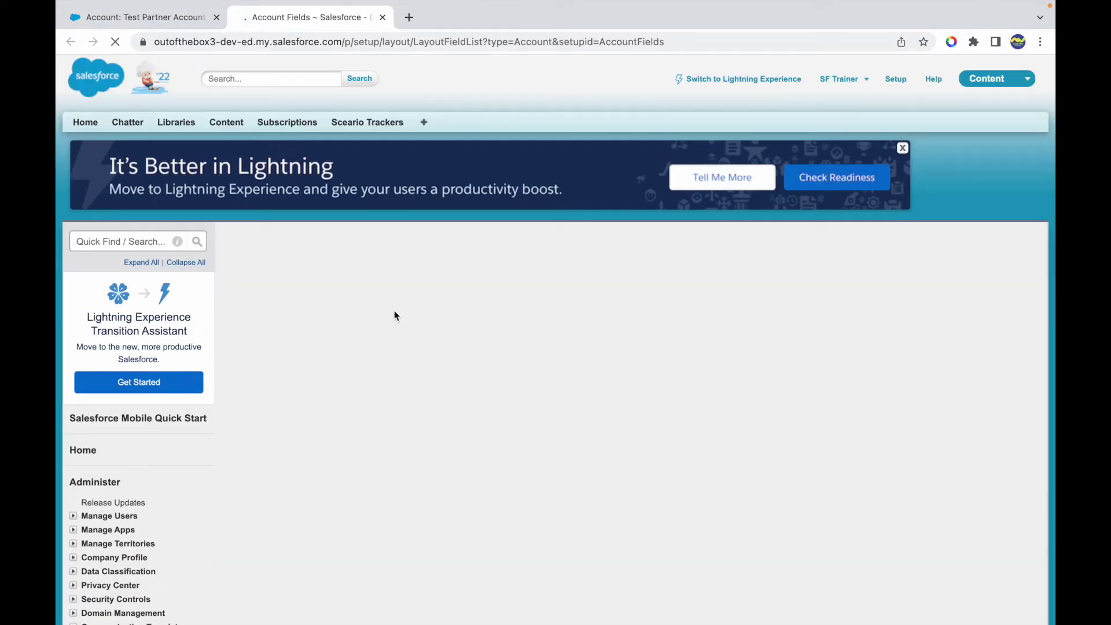
{"action": "scroll", "coordinate": [547, 377], "scroll_direction": "down", "scroll_amount": 20}
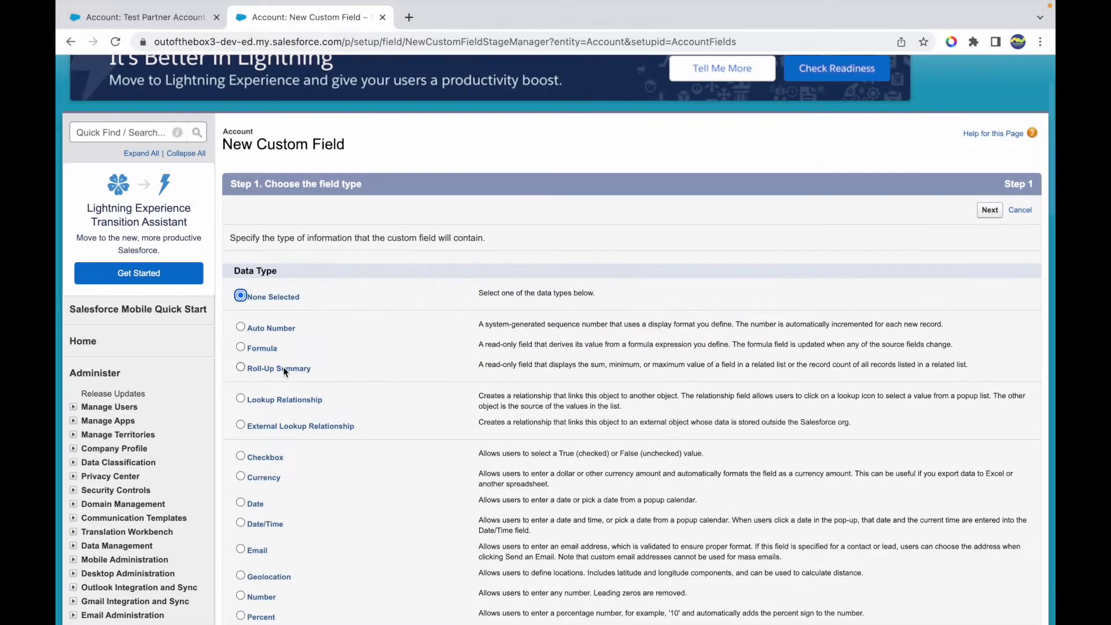
{"action": "left_click", "coordinate": [283, 369]}
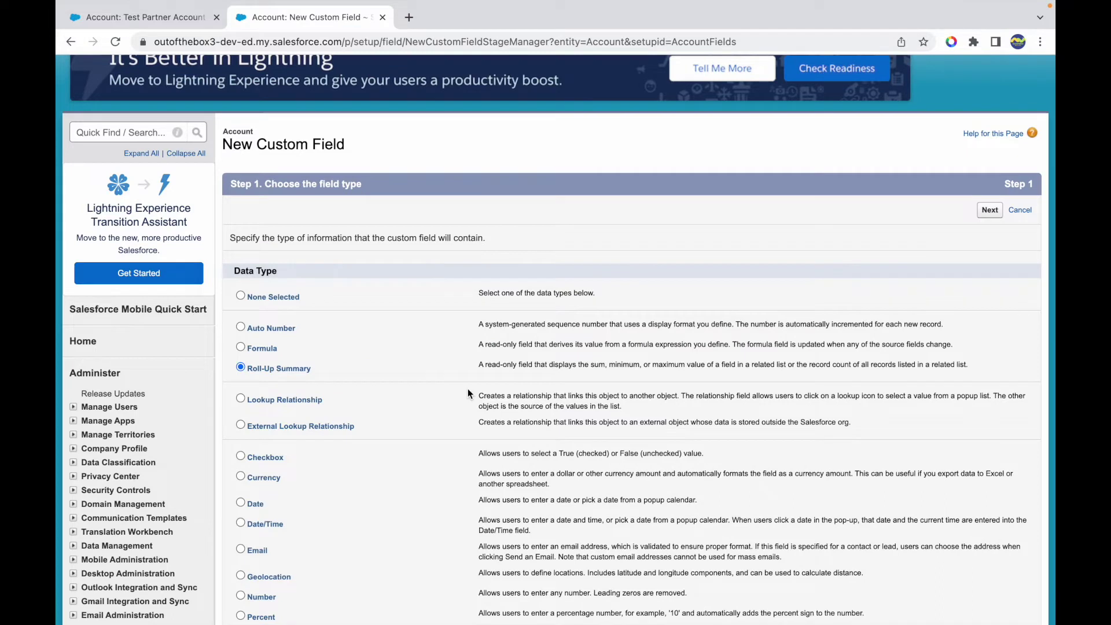
Highlight the Roll-Up Summary description's count, sum, minimum and maximum wording, then continue.
{"action": "left_click_drag", "start_coordinate": [478, 367], "coordinate": [579, 366]}
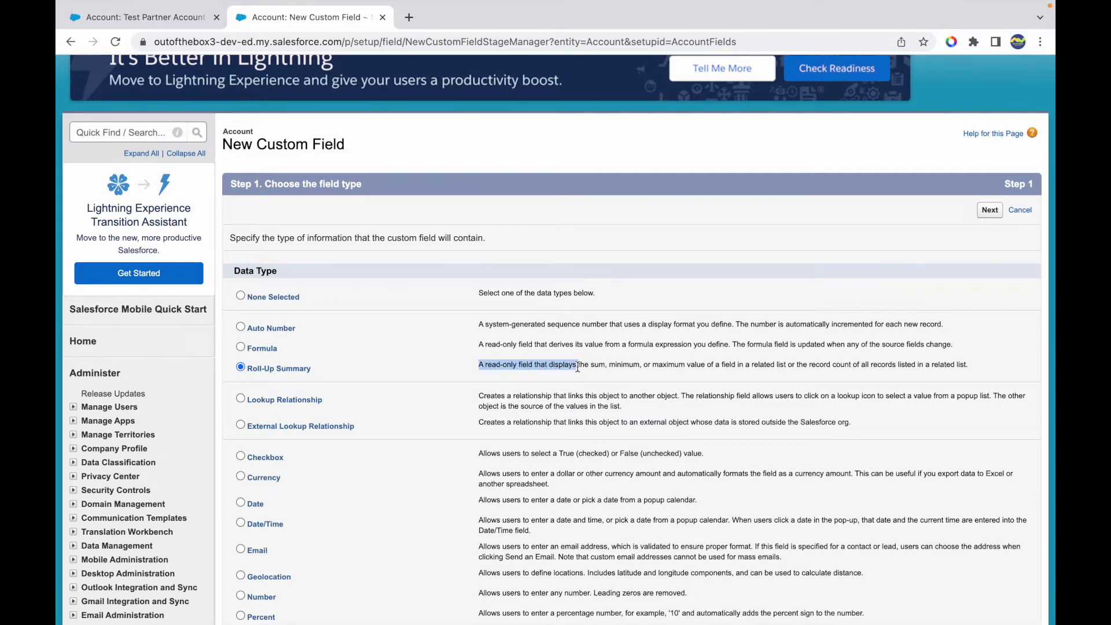
{"action": "left_click", "coordinate": [600, 366]}
{"action": "left_click", "coordinate": [628, 365]}
{"action": "left_click", "coordinate": [663, 365]}
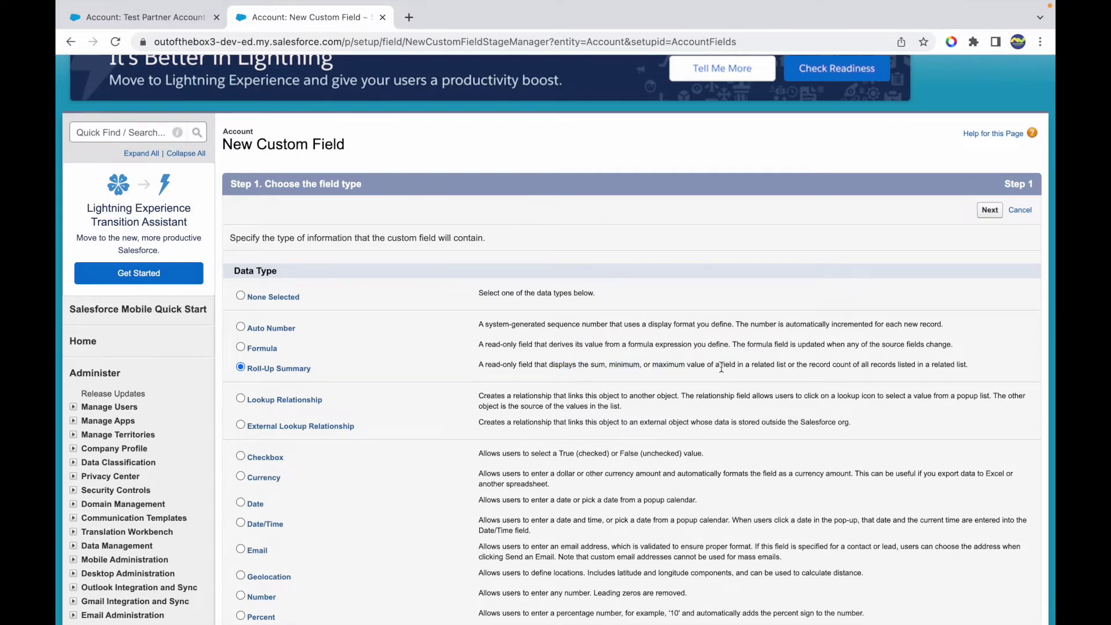
{"action": "left_click", "coordinate": [753, 366]}
{"action": "left_click_drag", "start_coordinate": [819, 366], "coordinate": [984, 366]}
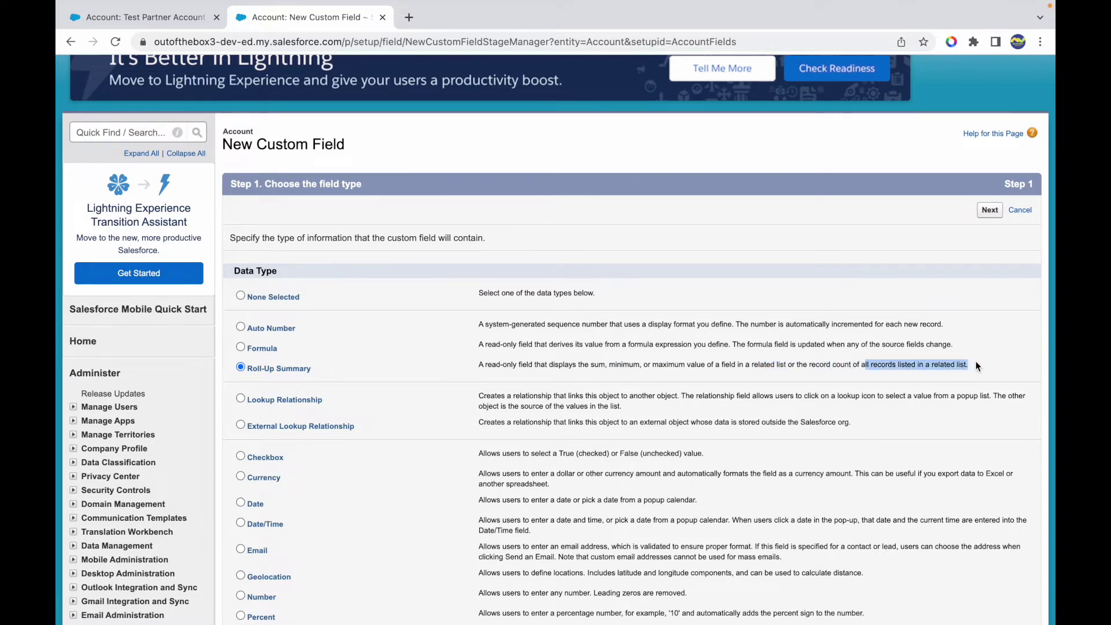
{"action": "left_click", "coordinate": [985, 365]}
{"action": "left_click_drag", "start_coordinate": [523, 366], "coordinate": [665, 366]}
{"action": "left_click", "coordinate": [709, 360]}
{"action": "left_click_drag", "start_coordinate": [591, 366], "coordinate": [676, 365]}
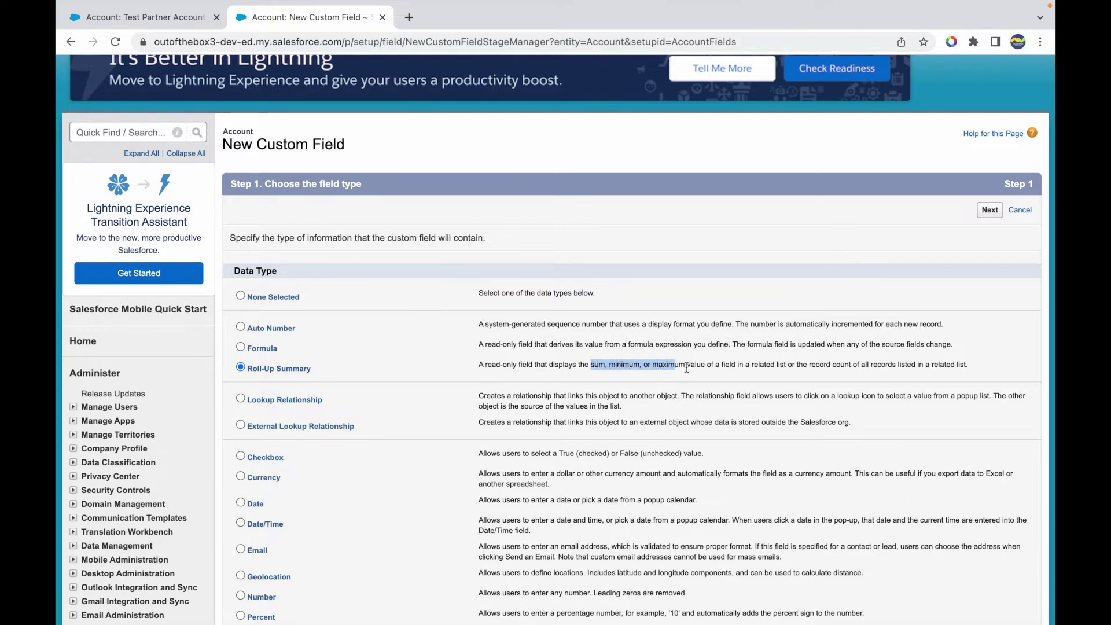
{"action": "left_click", "coordinate": [726, 365]}
{"action": "left_click_drag", "start_coordinate": [808, 366], "coordinate": [852, 366]}
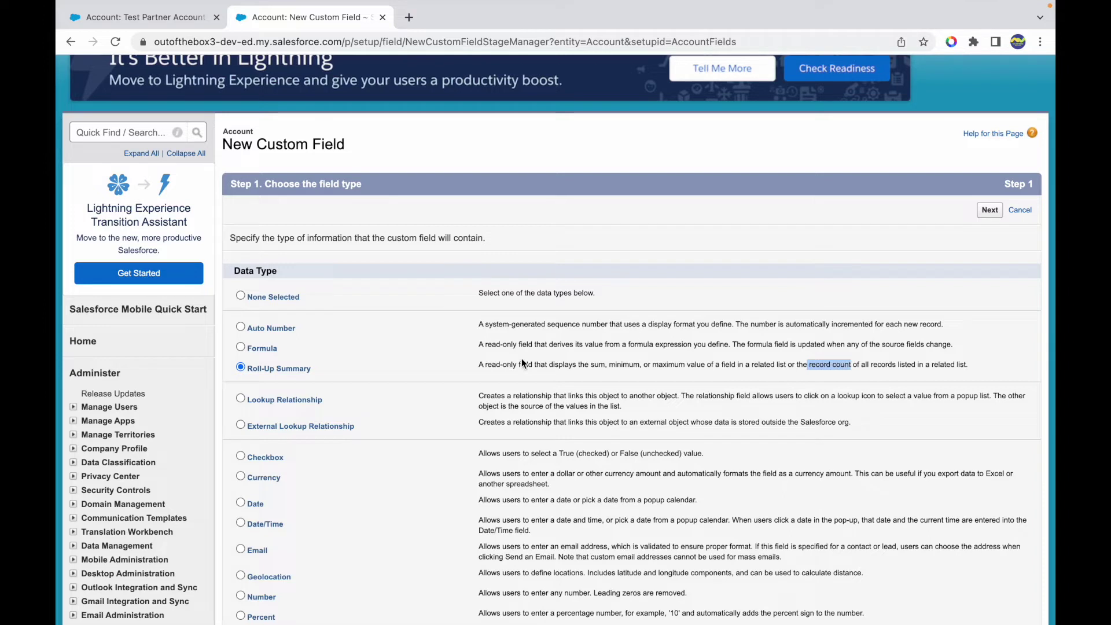
{"action": "left_click", "coordinate": [269, 364]}
{"action": "left_click", "coordinate": [989, 211]}
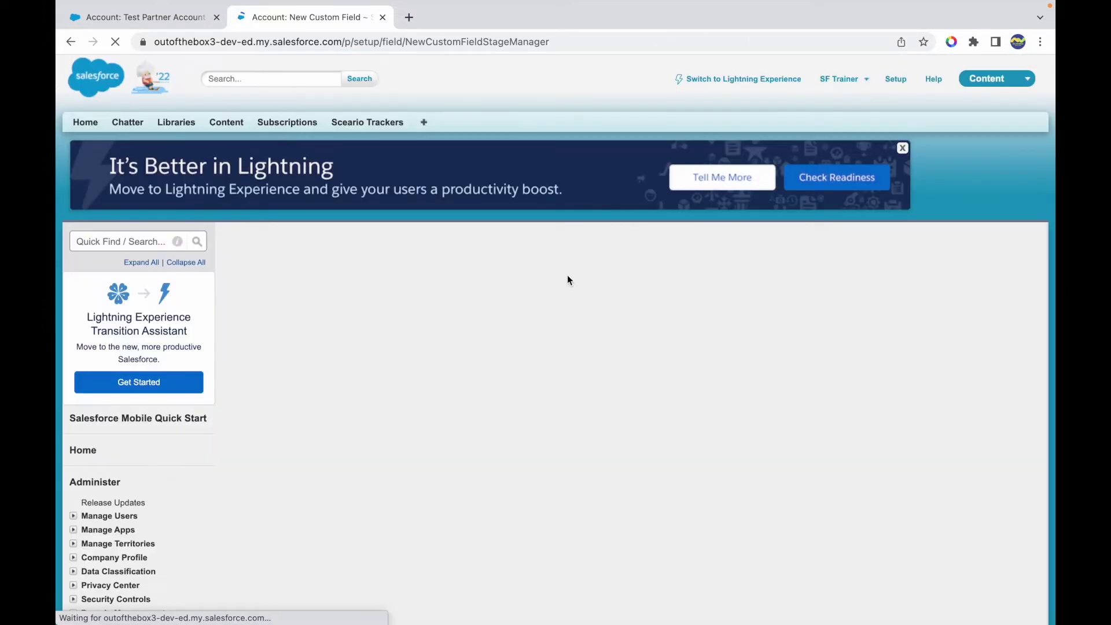
Label the field 'Total Scenarios' with auto-filled name Total_Scenarios and continue.
{"action": "left_click", "coordinate": [408, 350]}
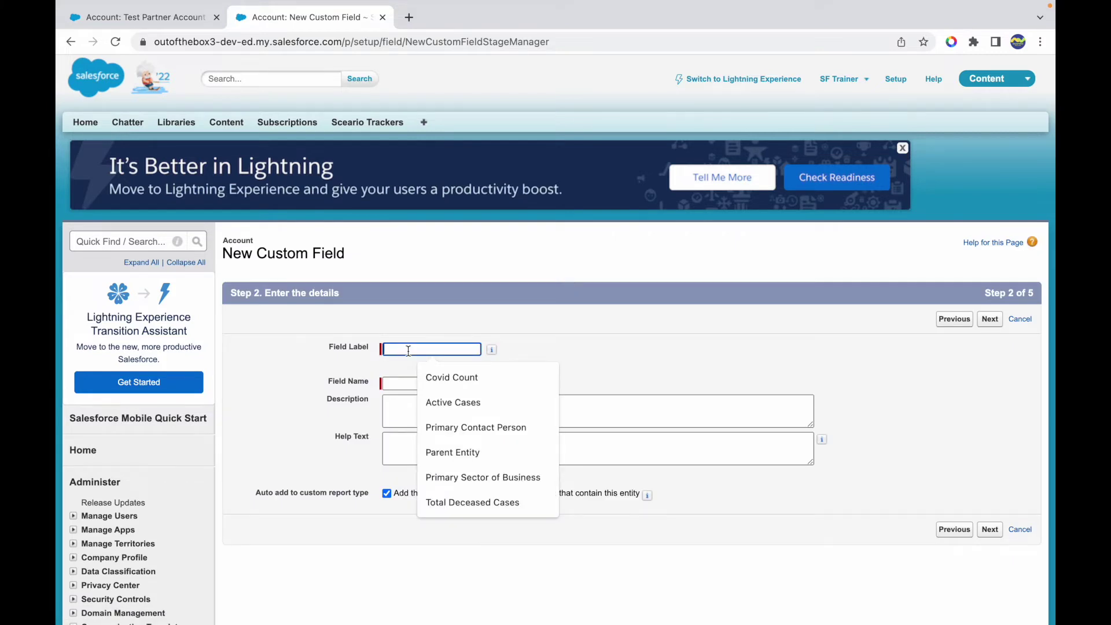
{"action": "type", "text": "Total Scenar"}
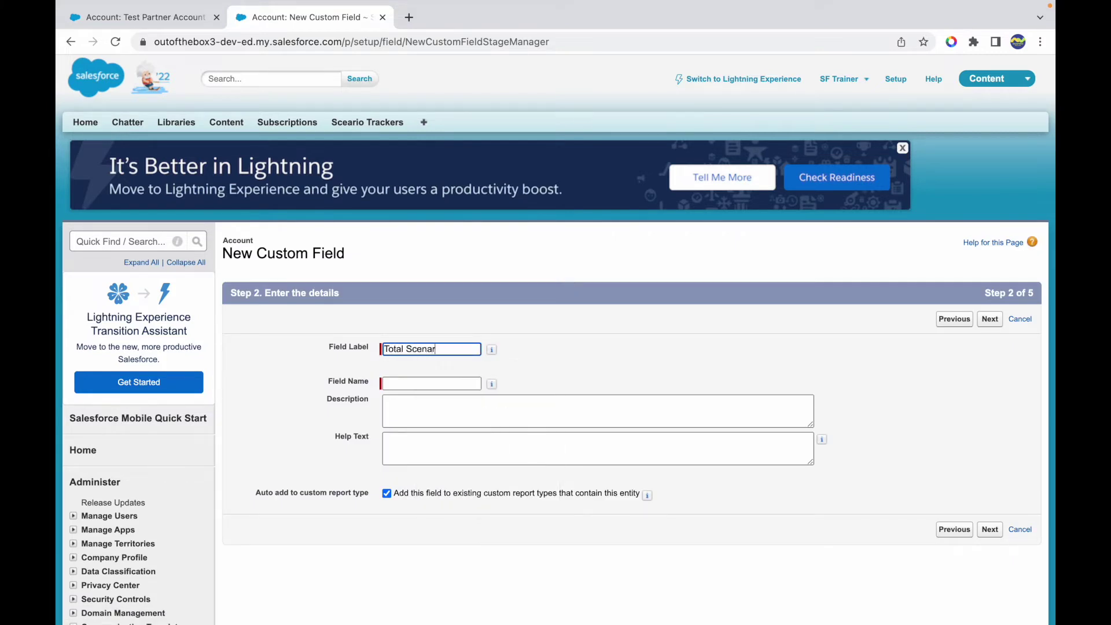
{"action": "type", "text": "ios"}
{"action": "key", "text": "Tab"}
{"action": "left_click", "coordinate": [599, 407]}
{"action": "left_click", "coordinate": [990, 319]}
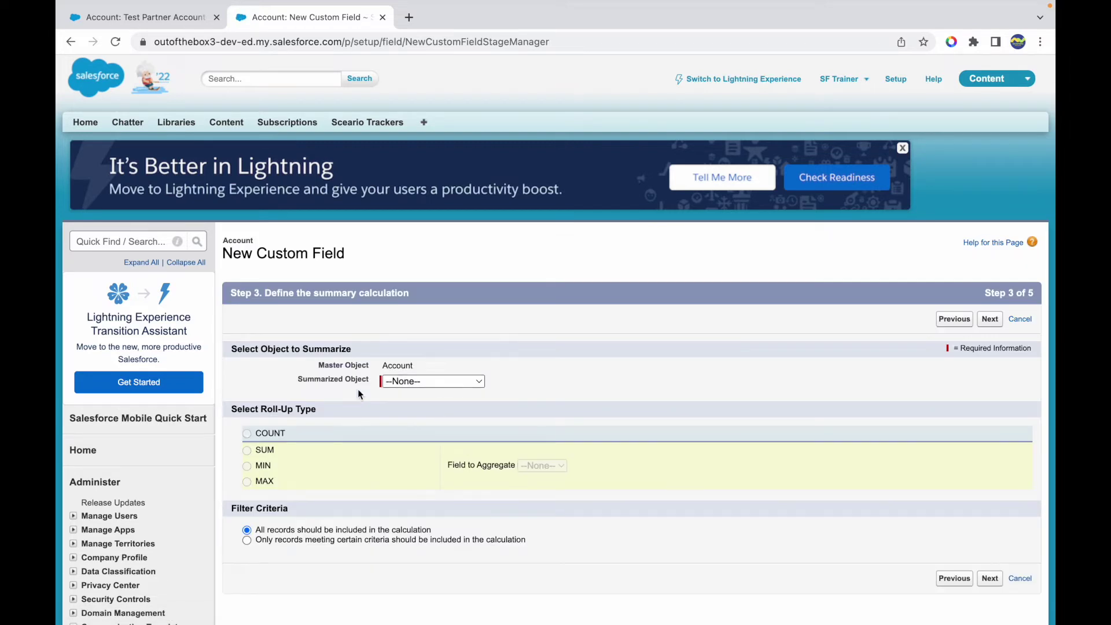
Summarize Sceario Trackers using COUNT over all records and advance to field-level security.
{"action": "left_click", "coordinate": [321, 380]}
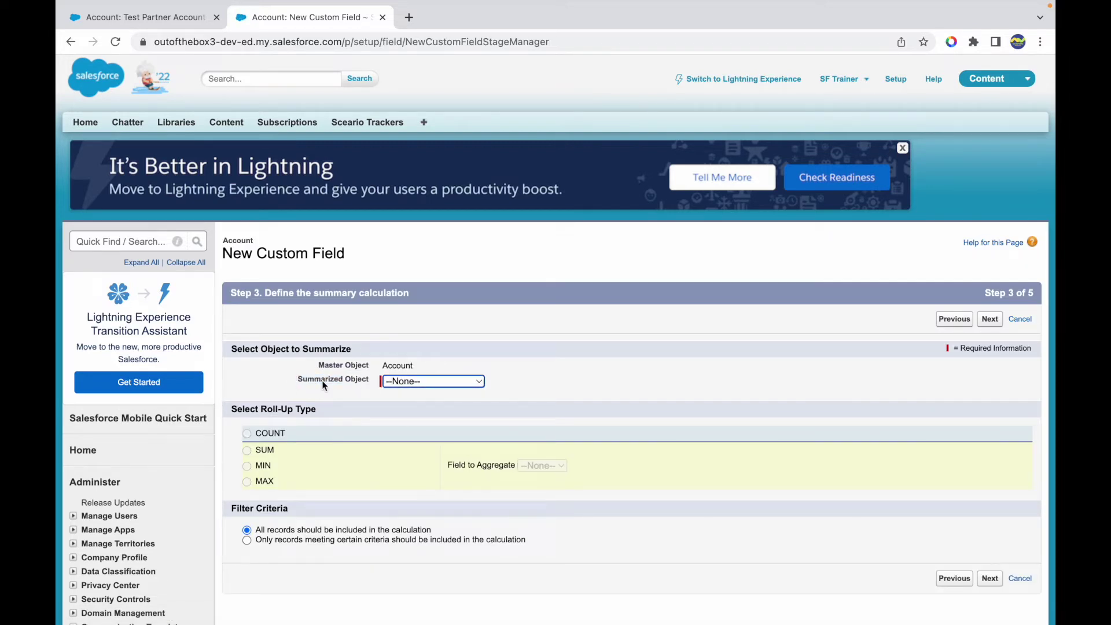
{"action": "left_click", "coordinate": [404, 383]}
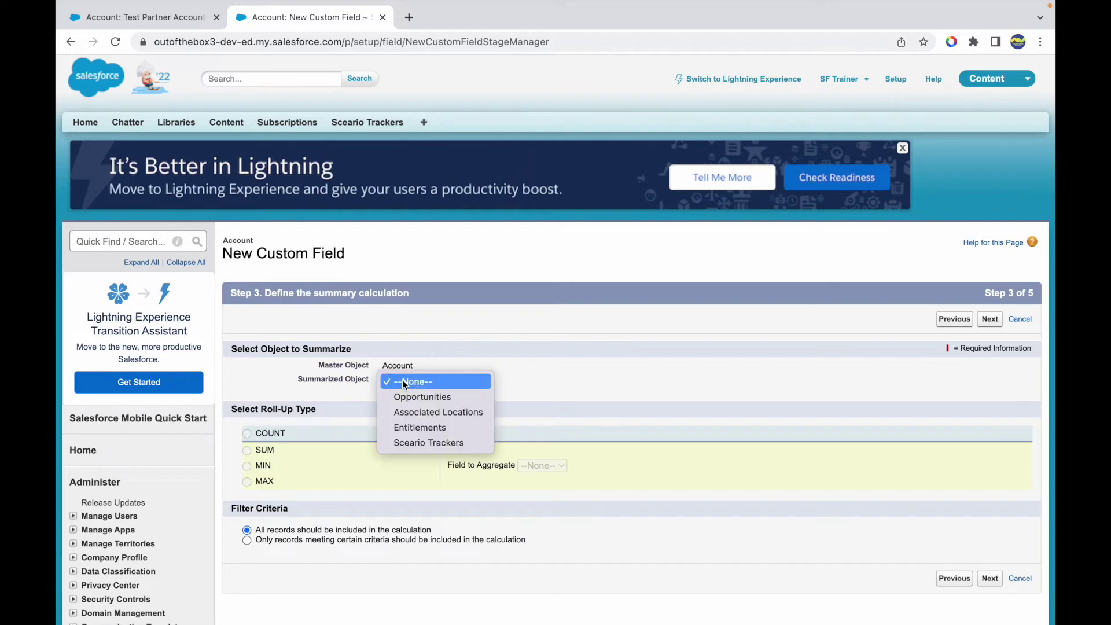
{"action": "left_click", "coordinate": [423, 443]}
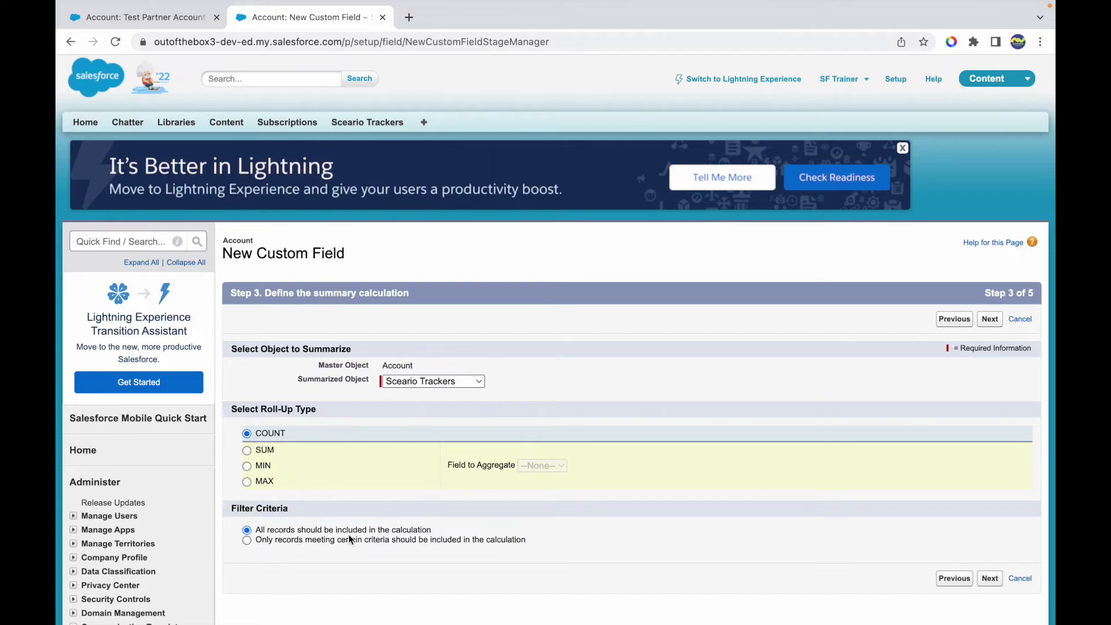
{"action": "scroll", "coordinate": [339, 541], "scroll_direction": "down", "scroll_amount": 2}
{"action": "left_click_drag", "start_coordinate": [290, 439], "coordinate": [237, 437]}
{"action": "left_click", "coordinate": [332, 438]}
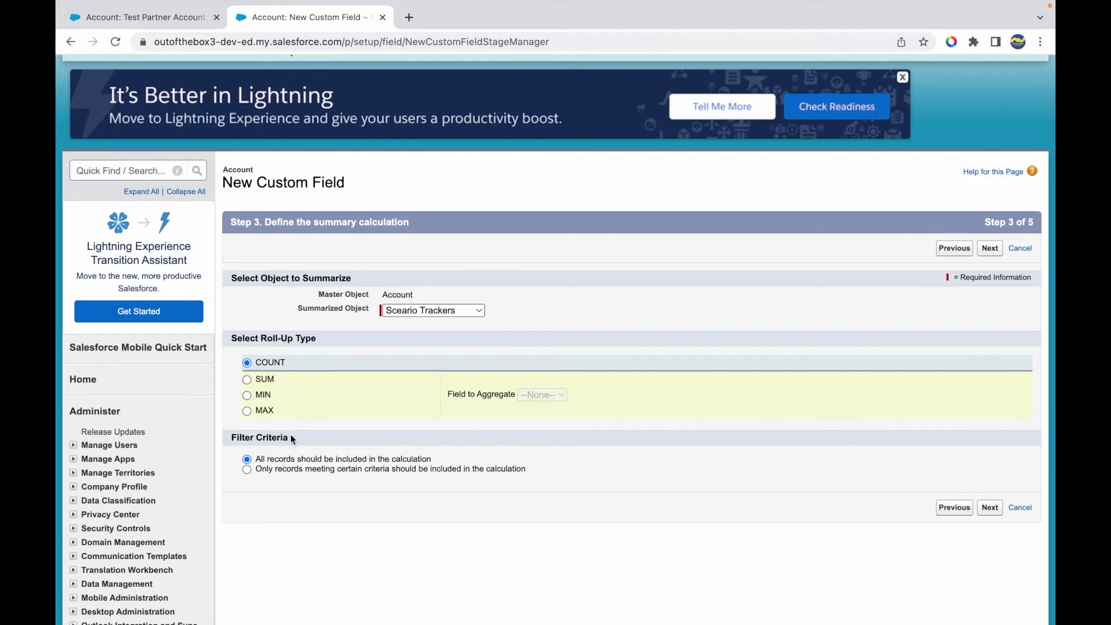
{"action": "left_click", "coordinate": [990, 250]}
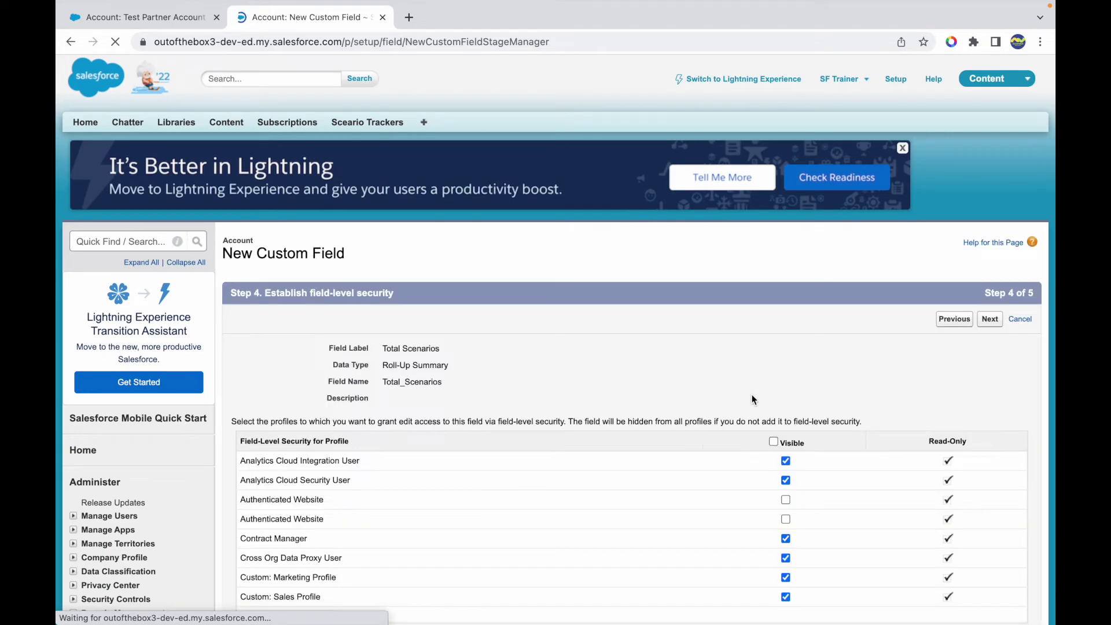
Make Total Scenarios visible only to the System Administrator profile.
{"action": "left_click", "coordinate": [798, 439]}
{"action": "scroll", "coordinate": [795, 492], "scroll_direction": "down", "scroll_amount": 6}
{"action": "scroll", "coordinate": [795, 523], "scroll_direction": "down", "scroll_amount": 3}
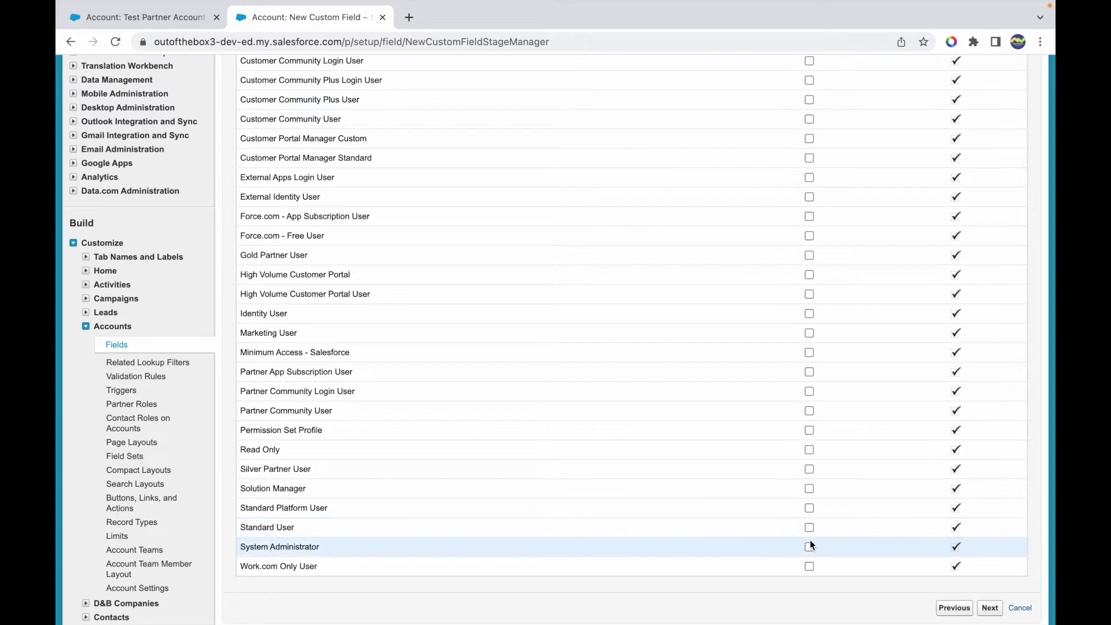
{"action": "left_click", "coordinate": [809, 547]}
{"action": "left_click", "coordinate": [990, 608]}
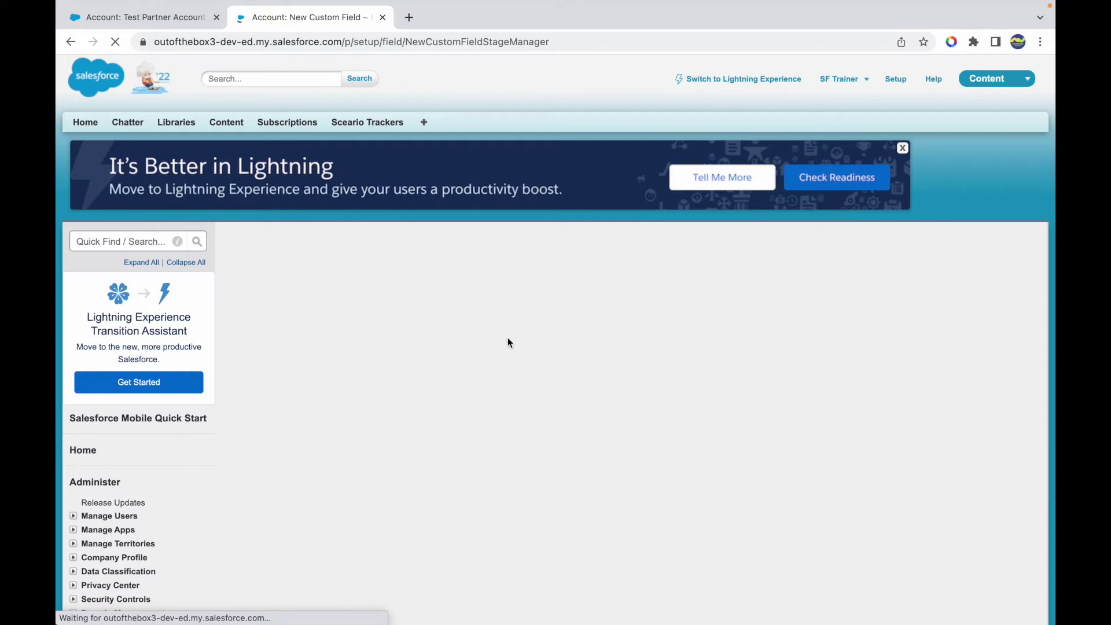
Add the field only to the Account Layout and save it.
{"action": "left_click", "coordinate": [248, 459]}
{"action": "left_click", "coordinate": [248, 523]}
{"action": "left_click", "coordinate": [986, 582]}
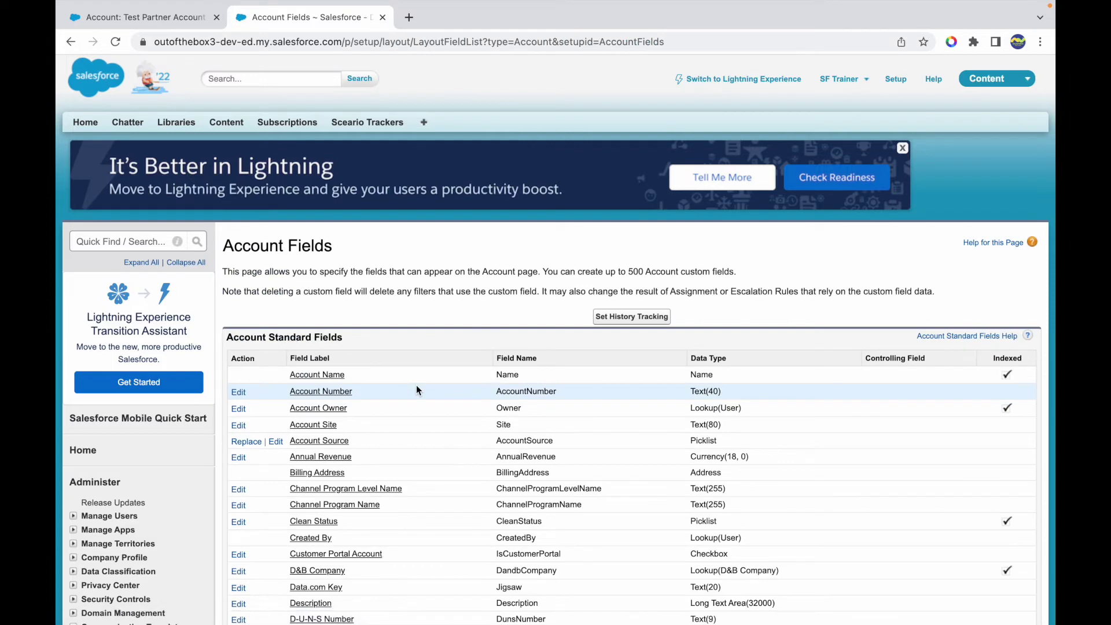
{"action": "left_click", "coordinate": [424, 123]}
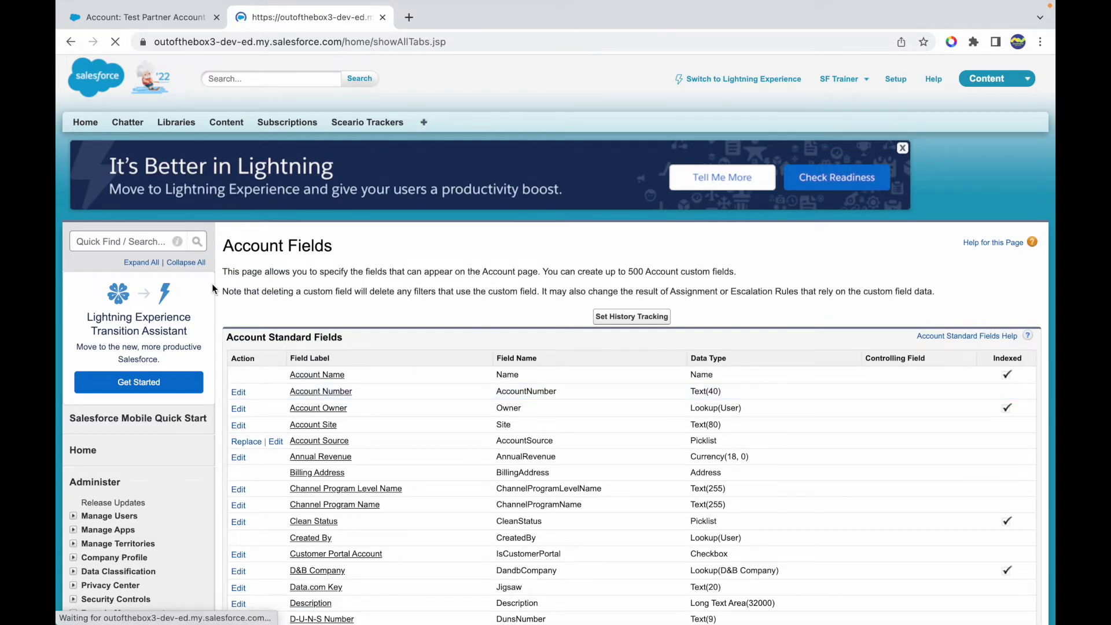
Open Test Partner Account, check Total Scenarios reads 2, and jump to its Sceario Trackers list.
{"action": "left_click", "coordinate": [261, 261]}
{"action": "left_click", "coordinate": [283, 364]}
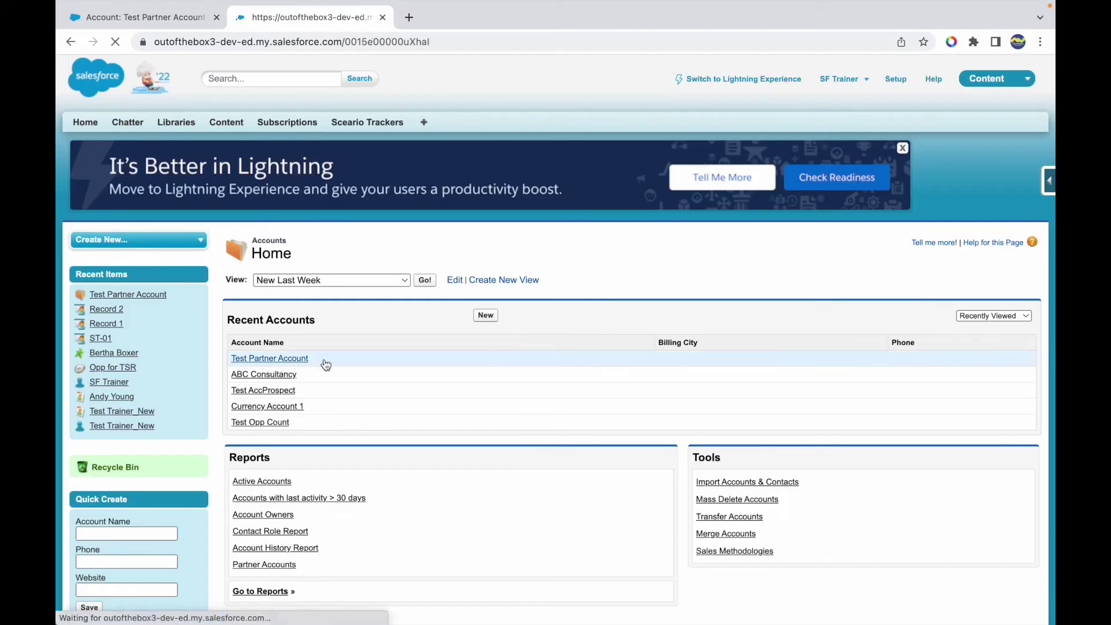
{"action": "scroll", "coordinate": [405, 463], "scroll_direction": "down", "scroll_amount": 4}
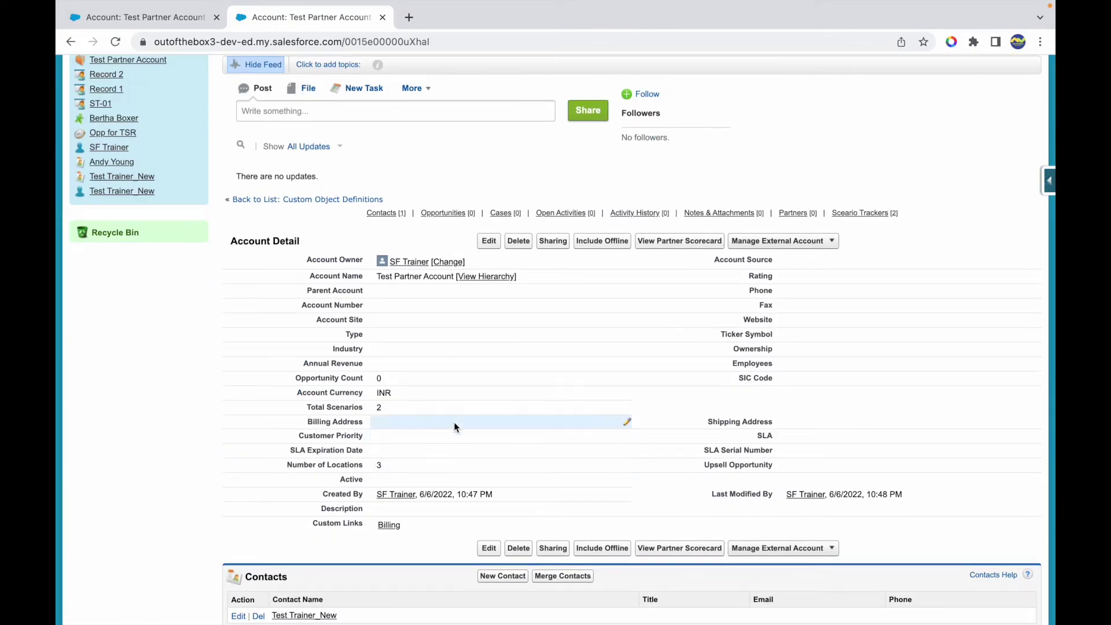
{"action": "double_click", "coordinate": [390, 409]}
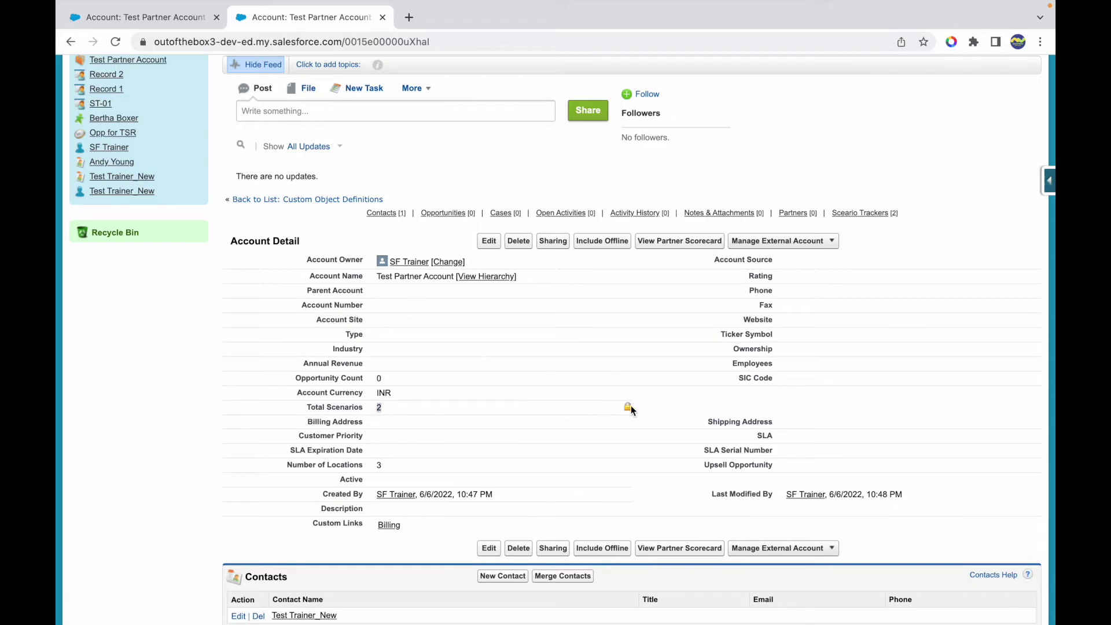
{"action": "left_click", "coordinate": [878, 212]}
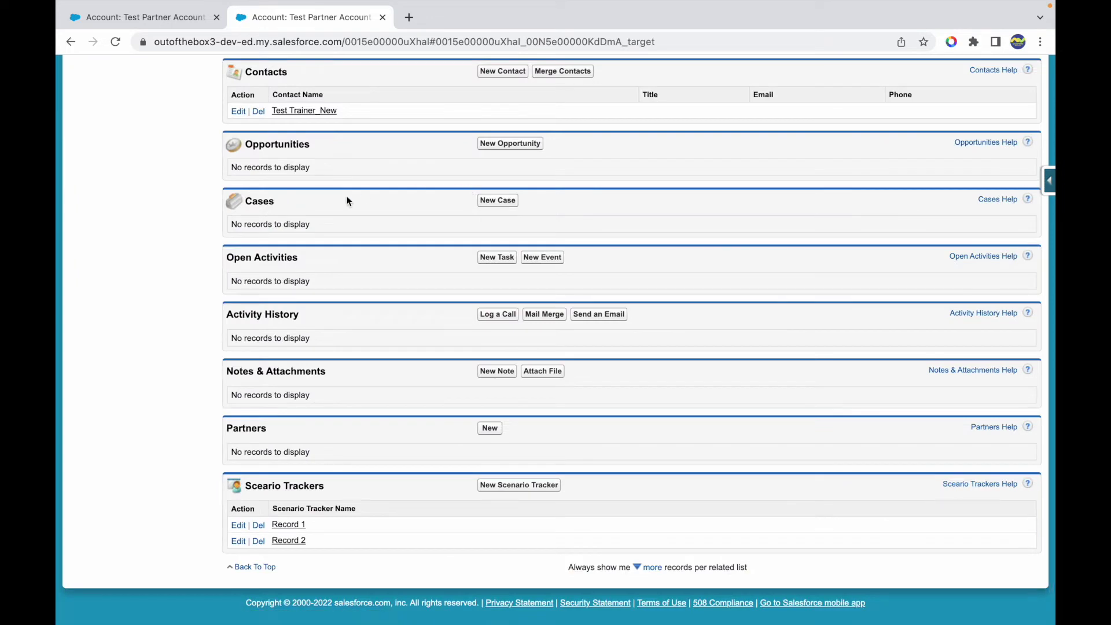
Create and save a new Scenario Tracker 'Record 3' for Test Partner Account.
{"action": "left_click", "coordinate": [523, 489]}
{"action": "type", "text": "Record 3"}
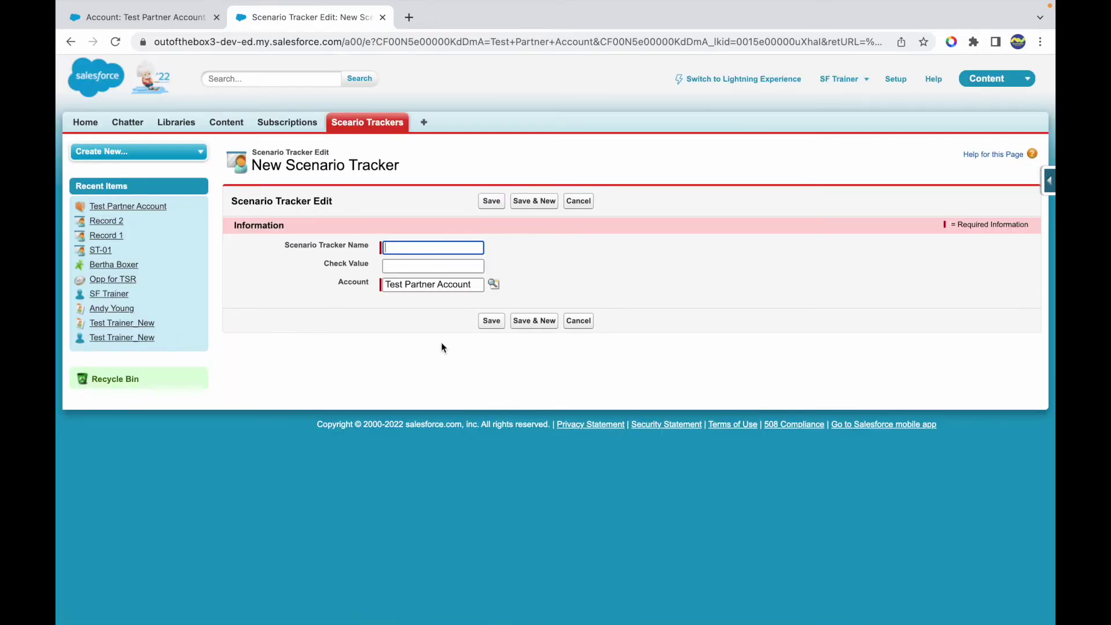
{"action": "left_click", "coordinate": [433, 266]}
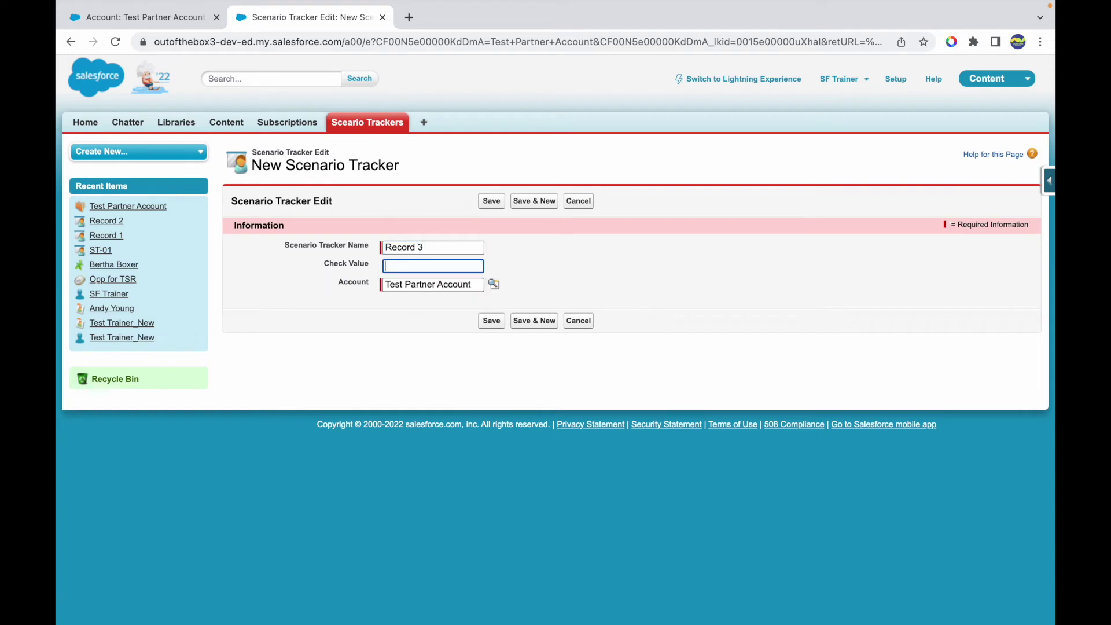
{"action": "left_click", "coordinate": [485, 319]}
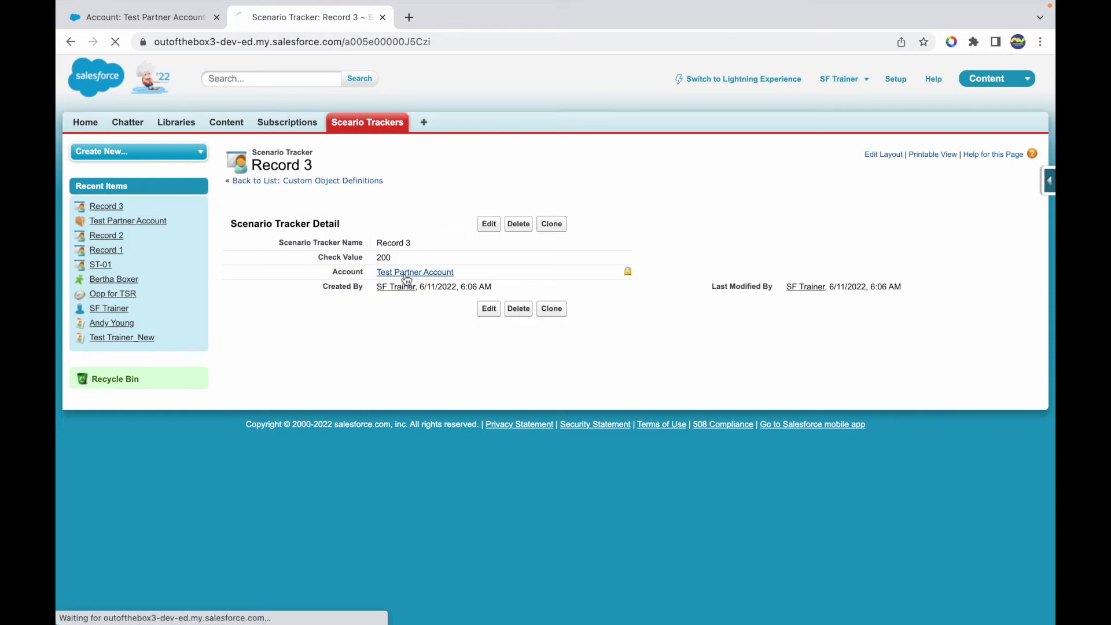
Open Test Partner Account and confirm Total Scenarios now shows 3.
{"action": "left_click", "coordinate": [407, 274]}
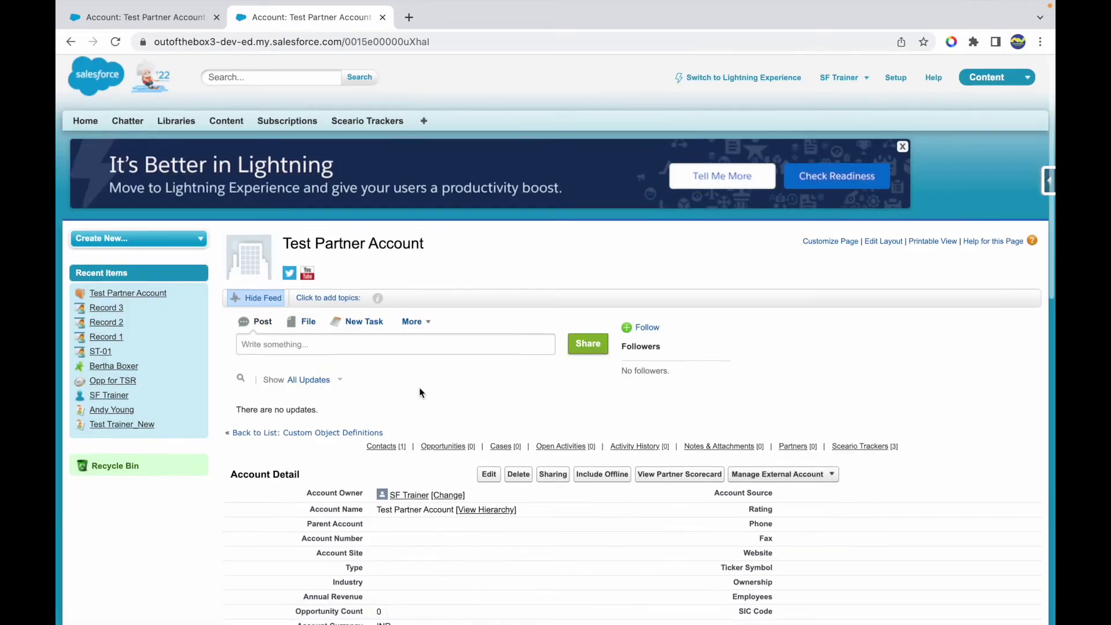
{"action": "scroll", "coordinate": [419, 387], "scroll_direction": "down", "scroll_amount": 5}
{"action": "left_click_drag", "start_coordinate": [390, 436], "coordinate": [369, 436]}
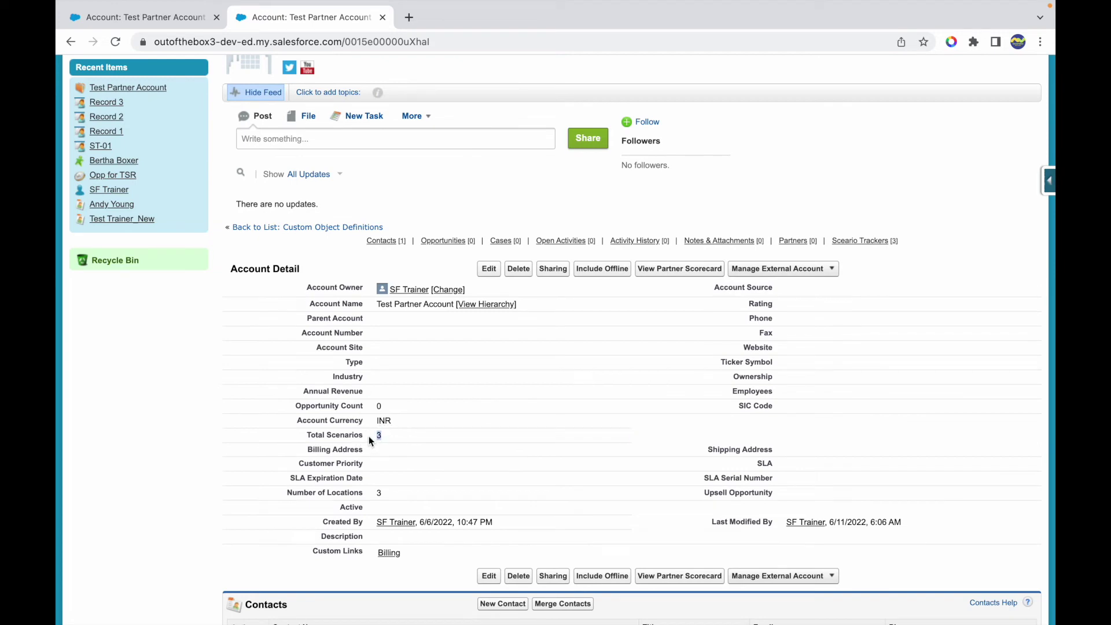
{"action": "key", "text": "ctrl+Up"}
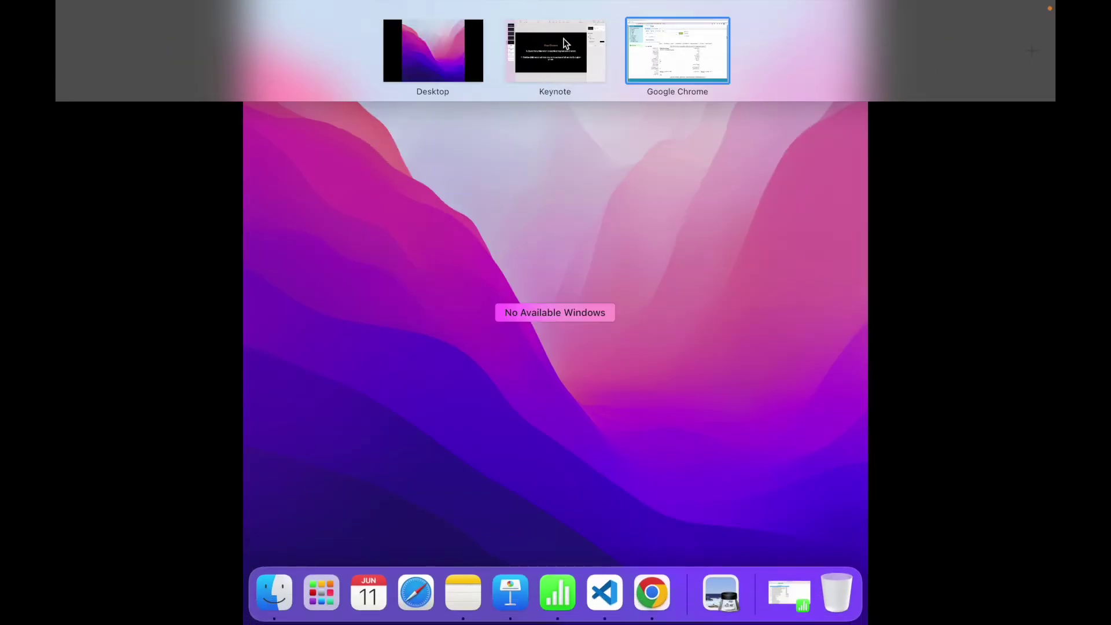
Replace 'revenue' with 'check value' in use case 2 so it reads 'maximum check value'.
{"action": "left_click", "coordinate": [564, 41]}
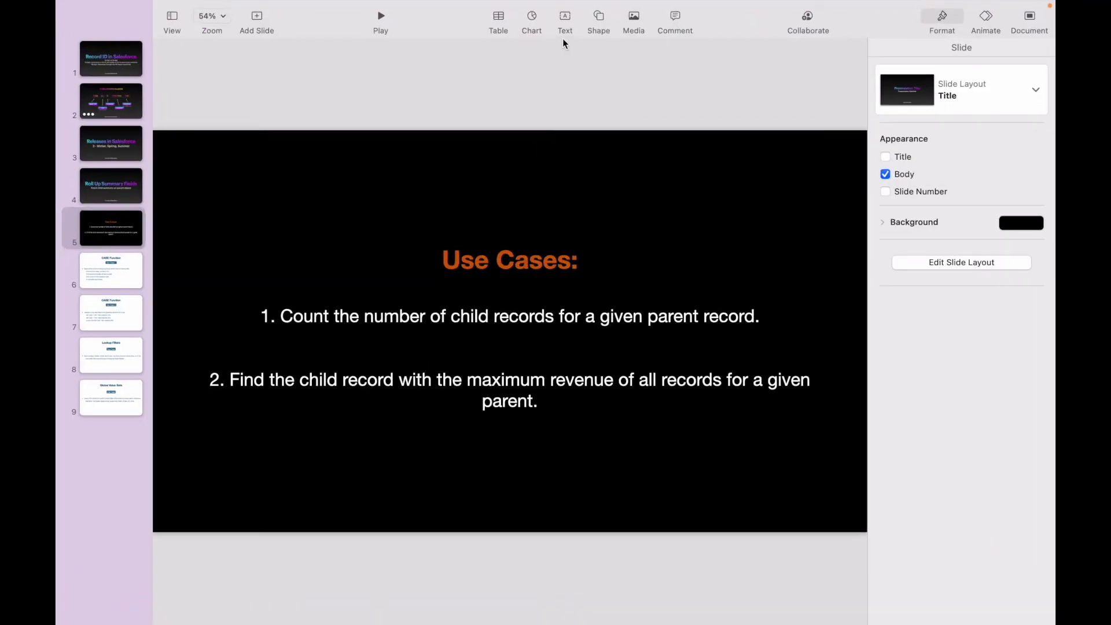
{"action": "left_click", "coordinate": [322, 390]}
{"action": "left_click", "coordinate": [383, 382]}
{"action": "double_click", "coordinate": [562, 382]}
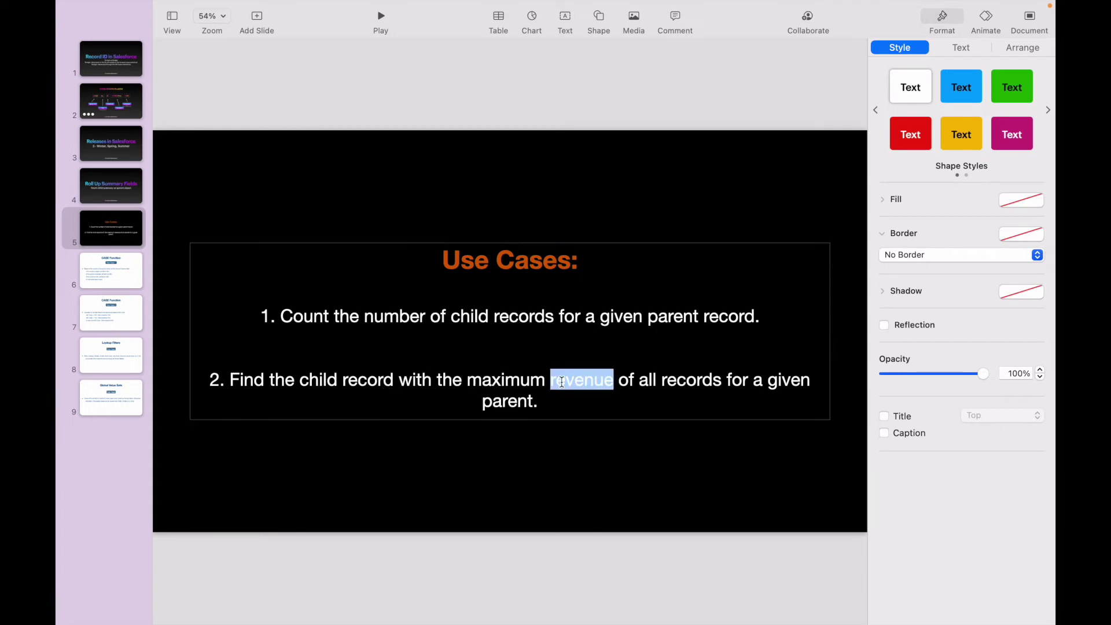
{"action": "type", "text": "check value"}
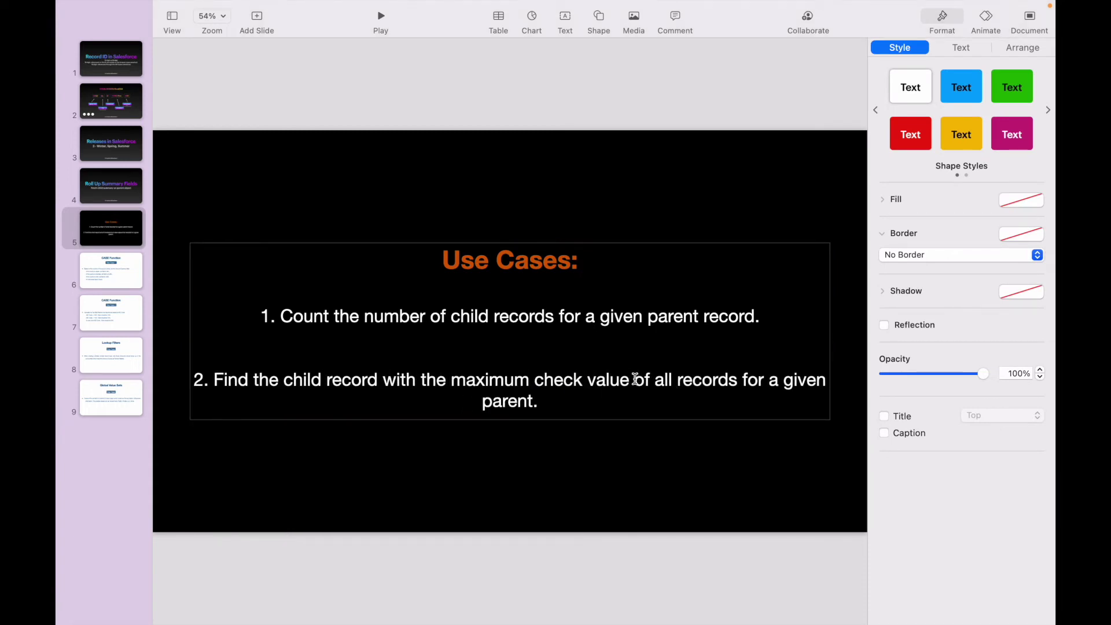
{"action": "left_click", "coordinate": [537, 378], "text": "shift"}
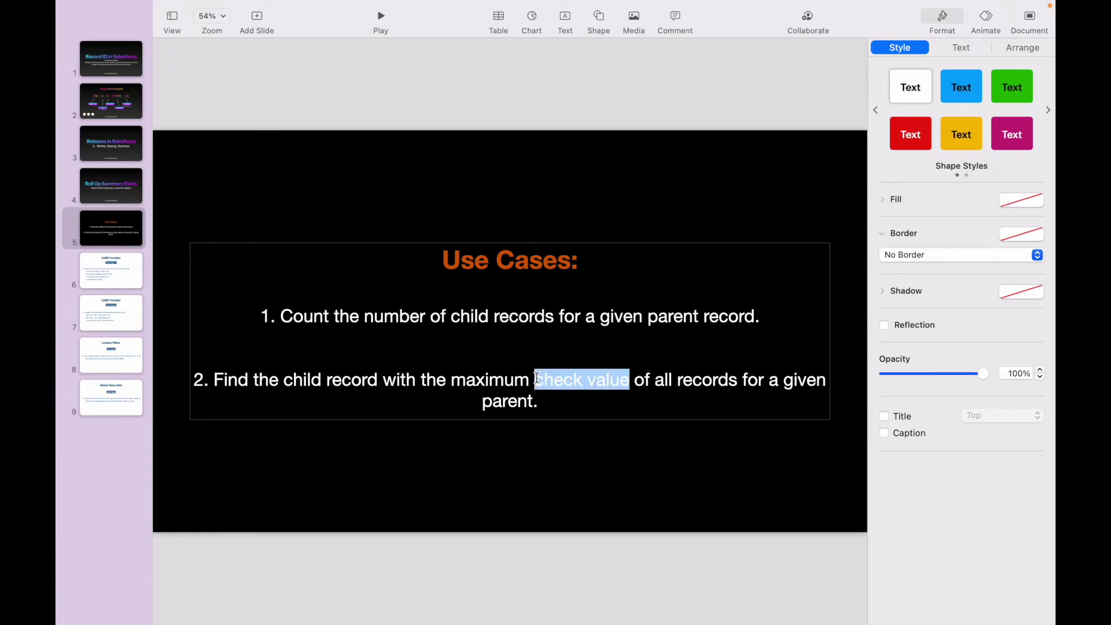
{"action": "left_click", "coordinate": [491, 379]}
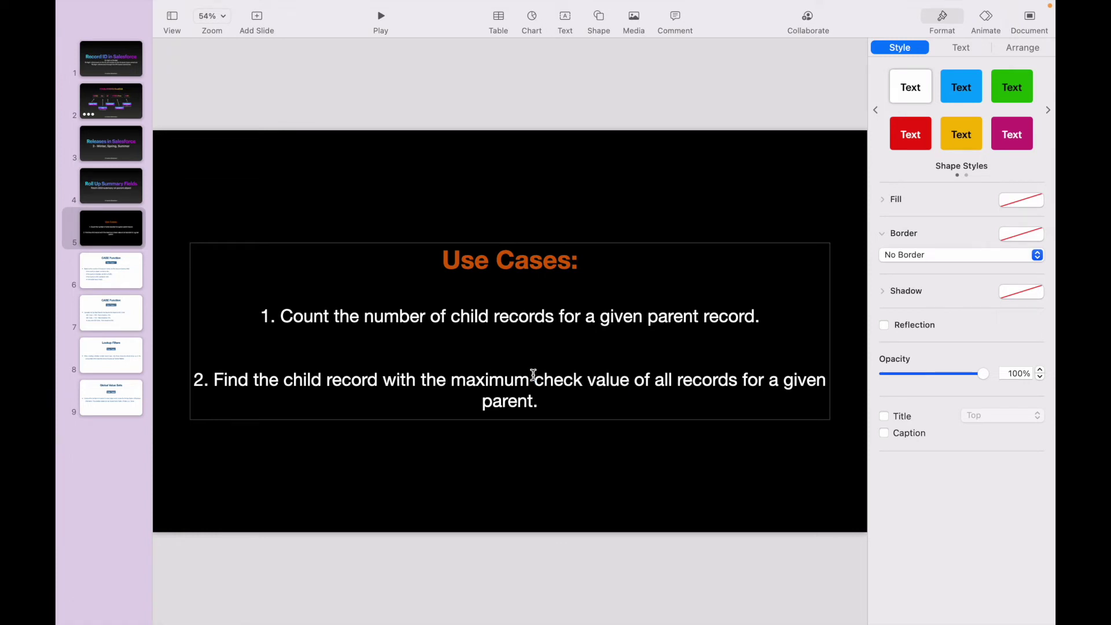
{"action": "double_click", "coordinate": [557, 377]}
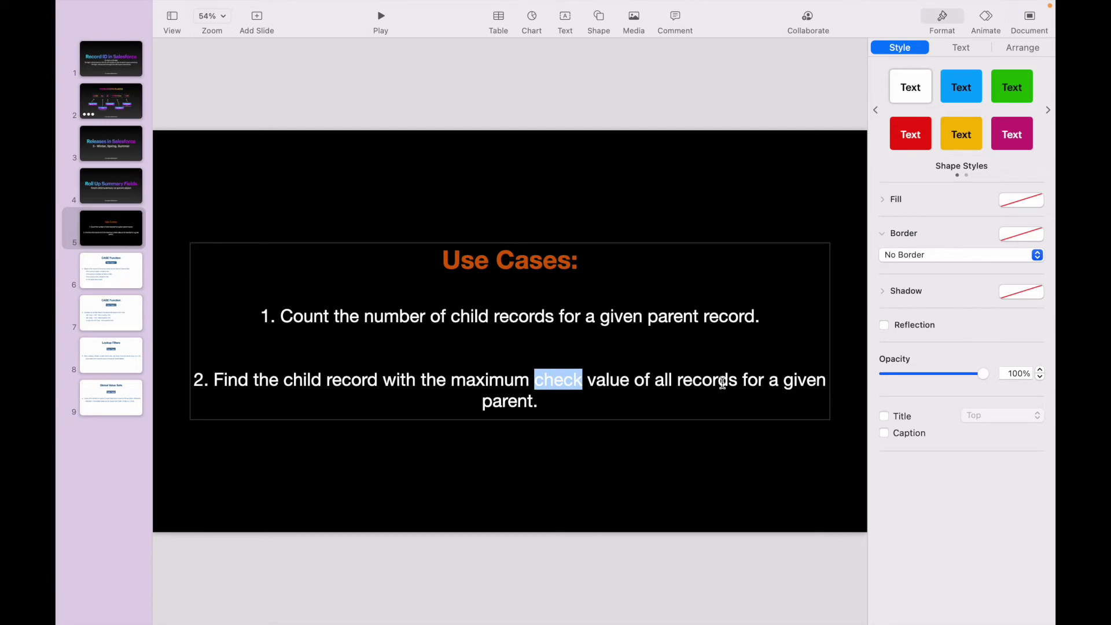
{"action": "key", "text": "ctrl+Right"}
Begin a new Account custom field of type Roll-Up Summary from the Account Fields list.
{"action": "left_click", "coordinate": [183, 22]}
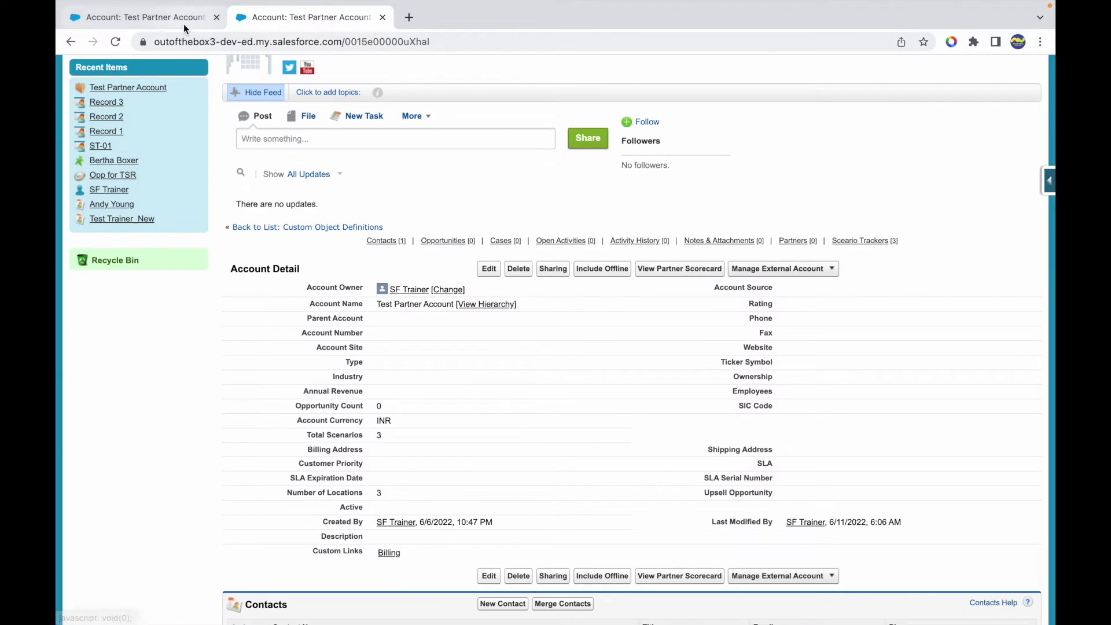
{"action": "left_click", "coordinate": [932, 206]}
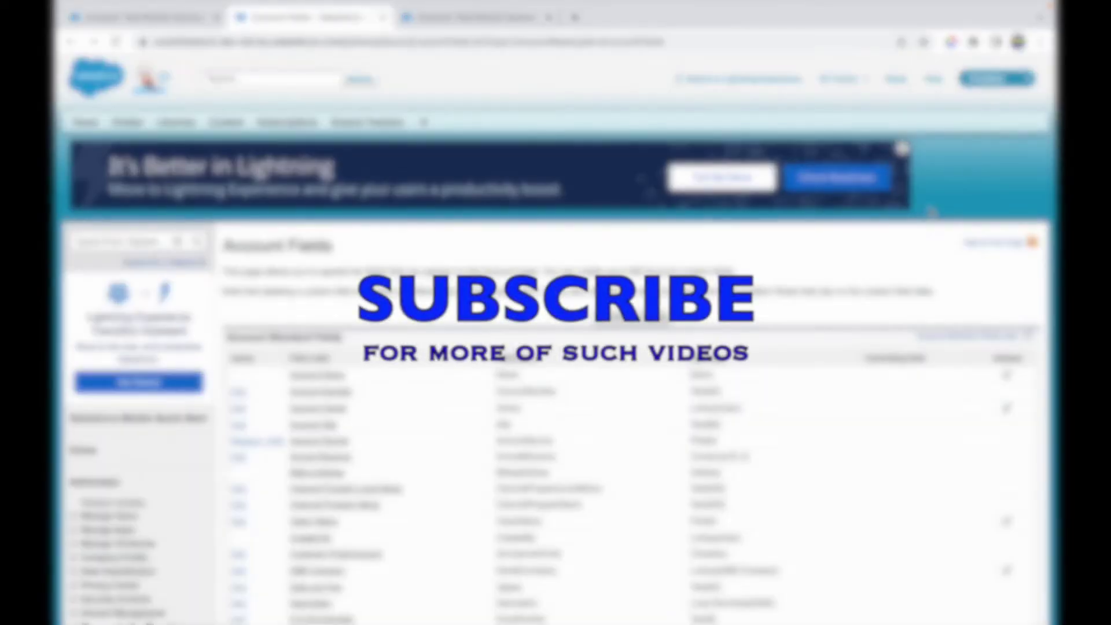
{"action": "scroll", "coordinate": [556, 347], "scroll_direction": "down", "scroll_amount": 10}
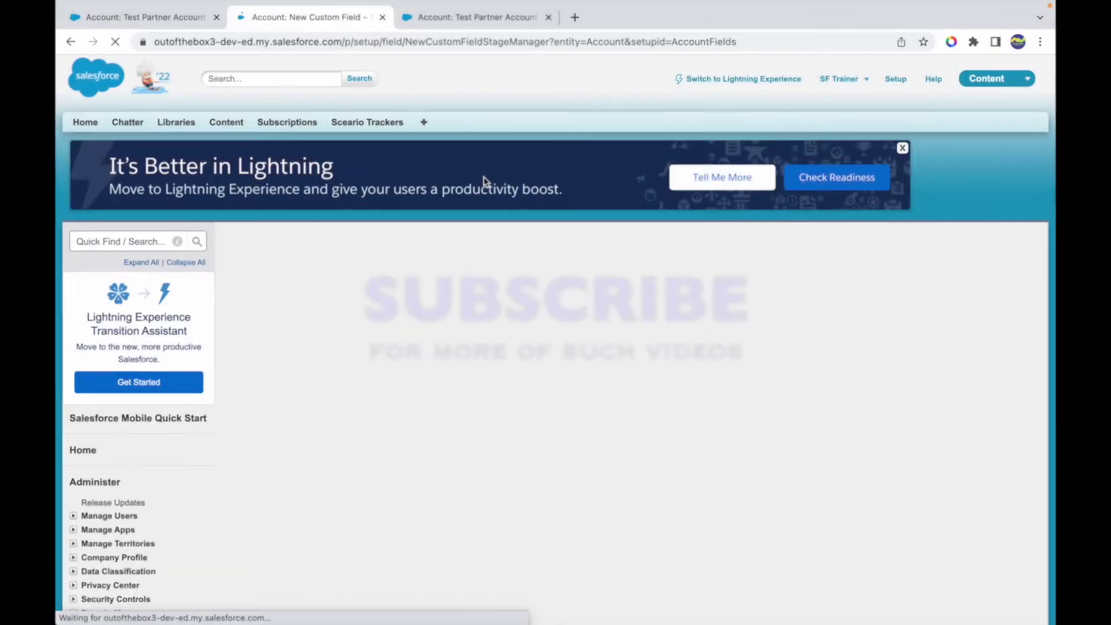
{"action": "left_click", "coordinate": [265, 475]}
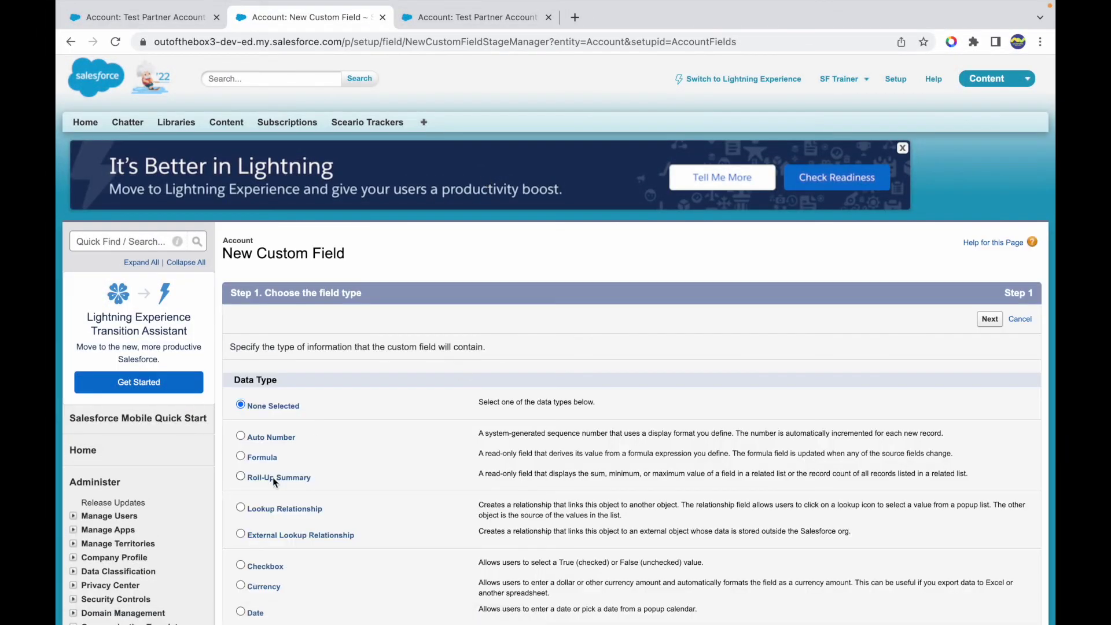
{"action": "left_click", "coordinate": [994, 318]}
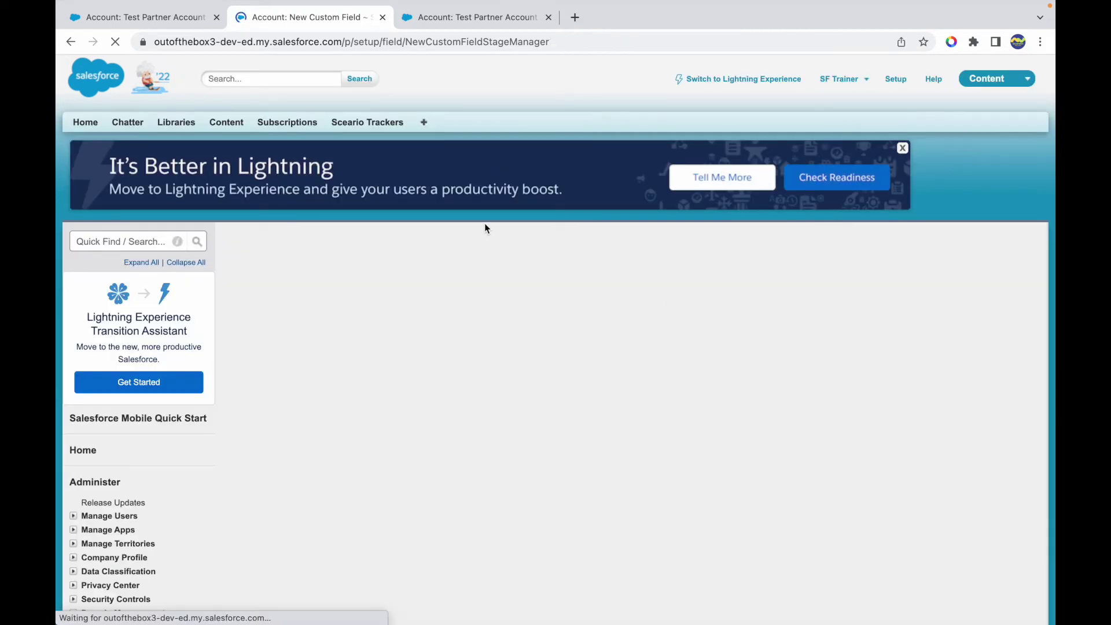
Label the field 'Maximum Check Value' and make it MAX of Sceario Trackers' Check Value.
{"action": "type", "text": "Maximum Check Value"}
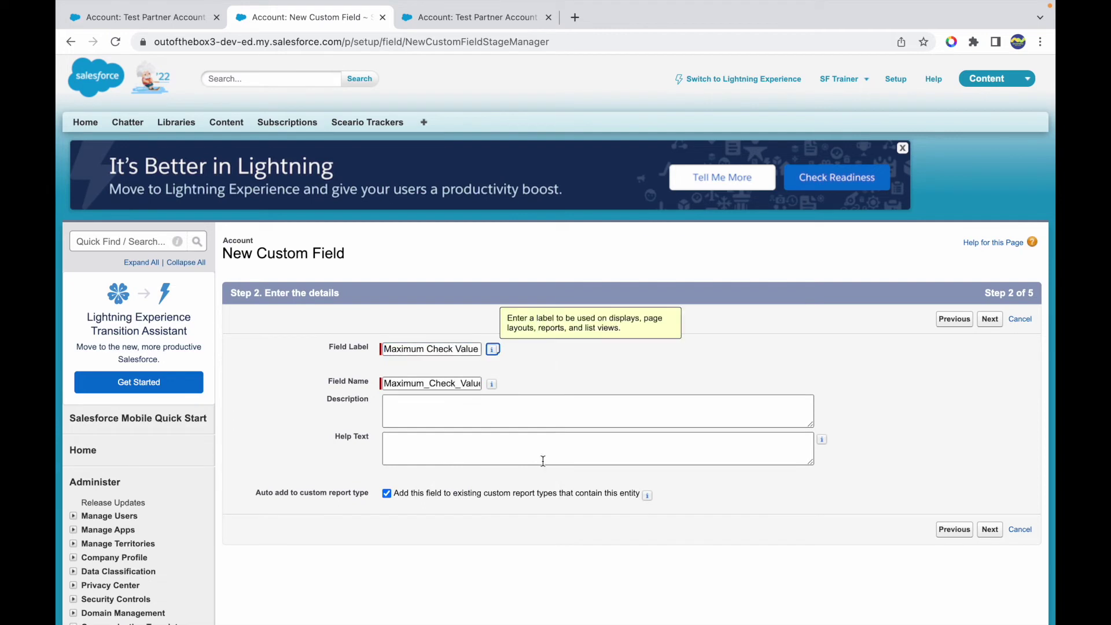
{"action": "key", "text": "Return"}
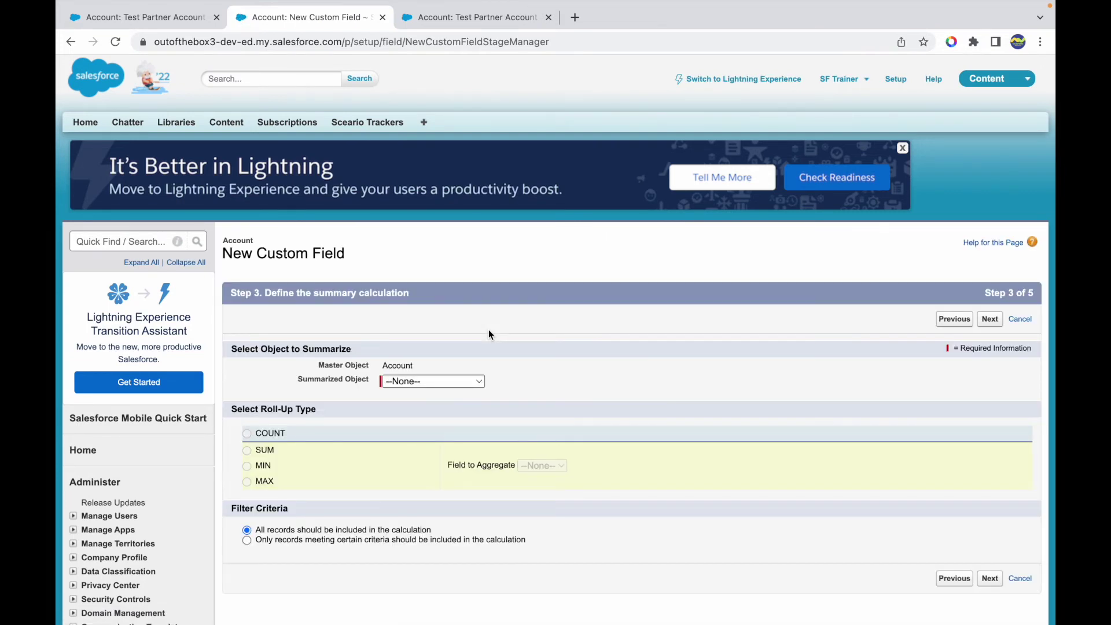
{"action": "left_click", "coordinate": [423, 383]}
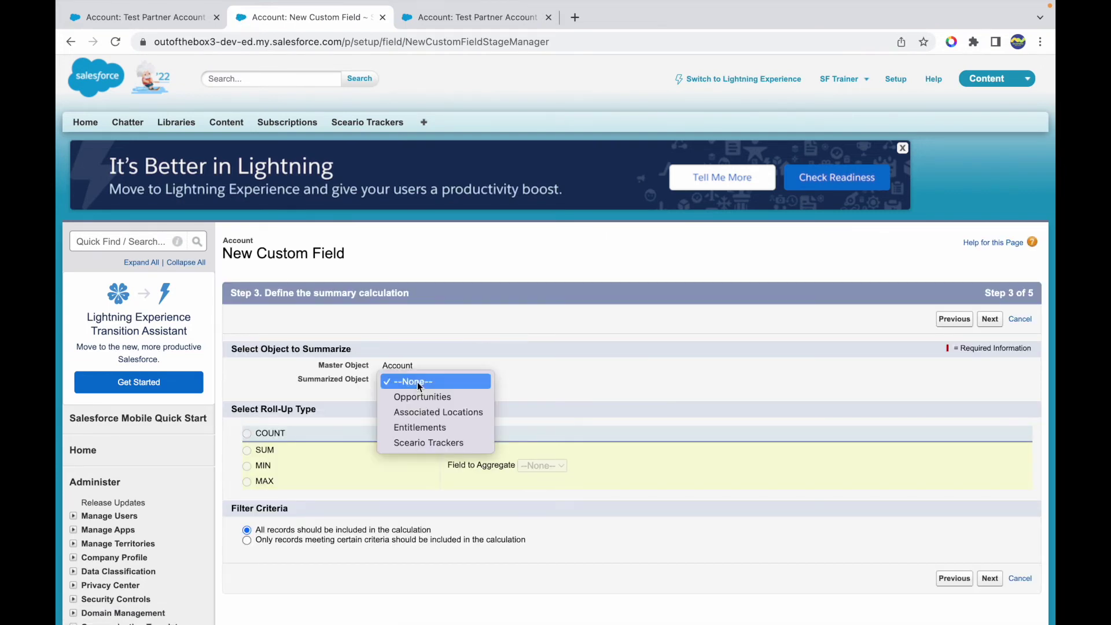
{"action": "left_click", "coordinate": [411, 441]}
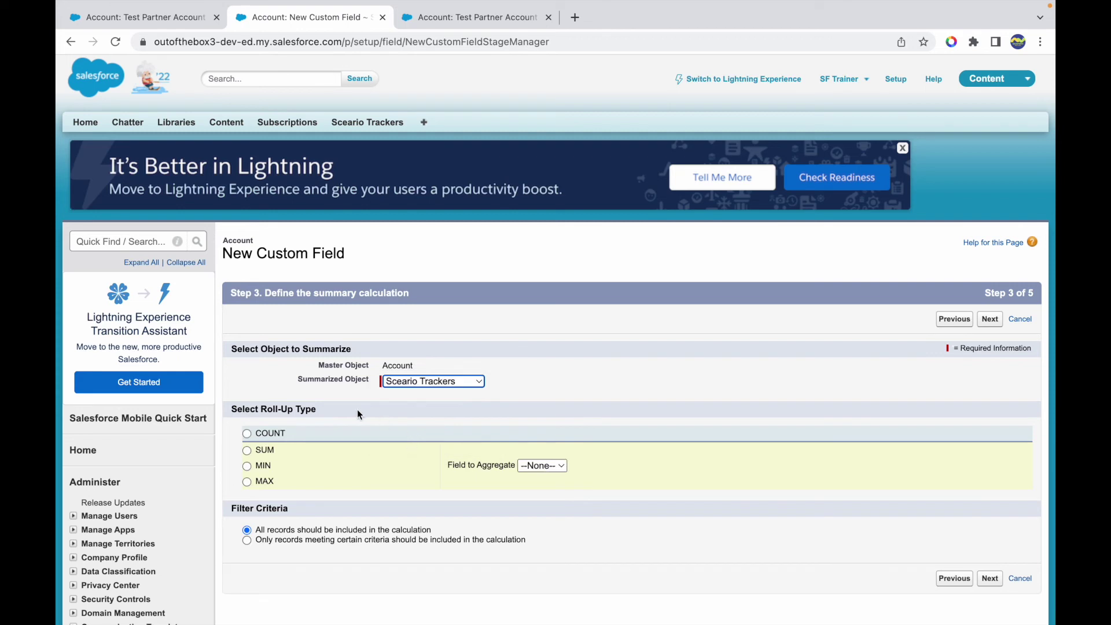
{"action": "left_click", "coordinate": [247, 482]}
{"action": "left_click", "coordinate": [543, 467]}
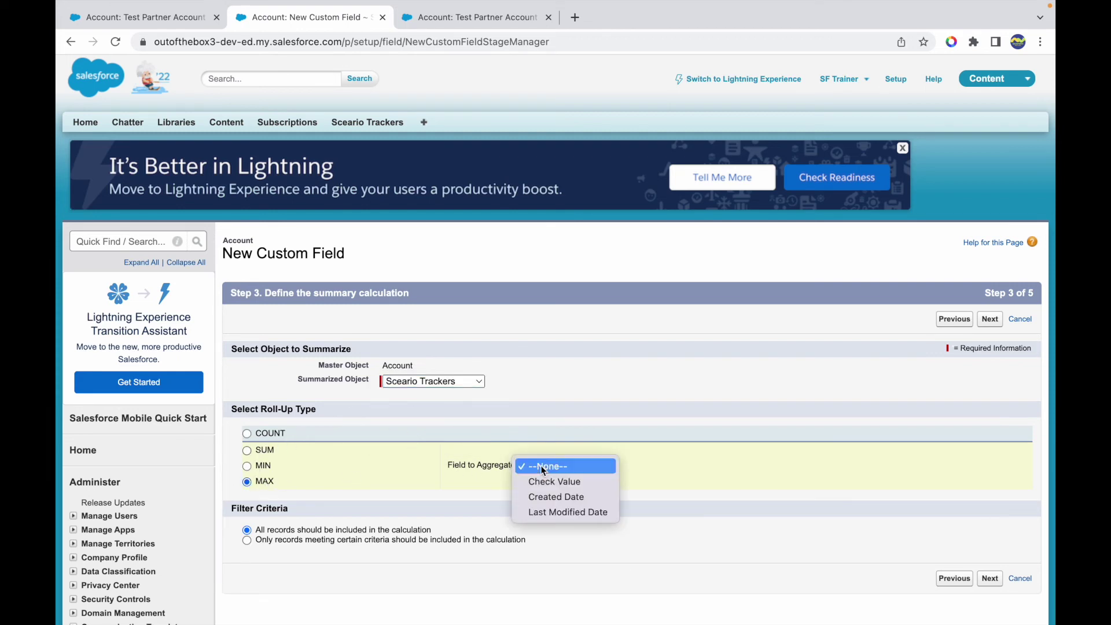
{"action": "left_click", "coordinate": [546, 481]}
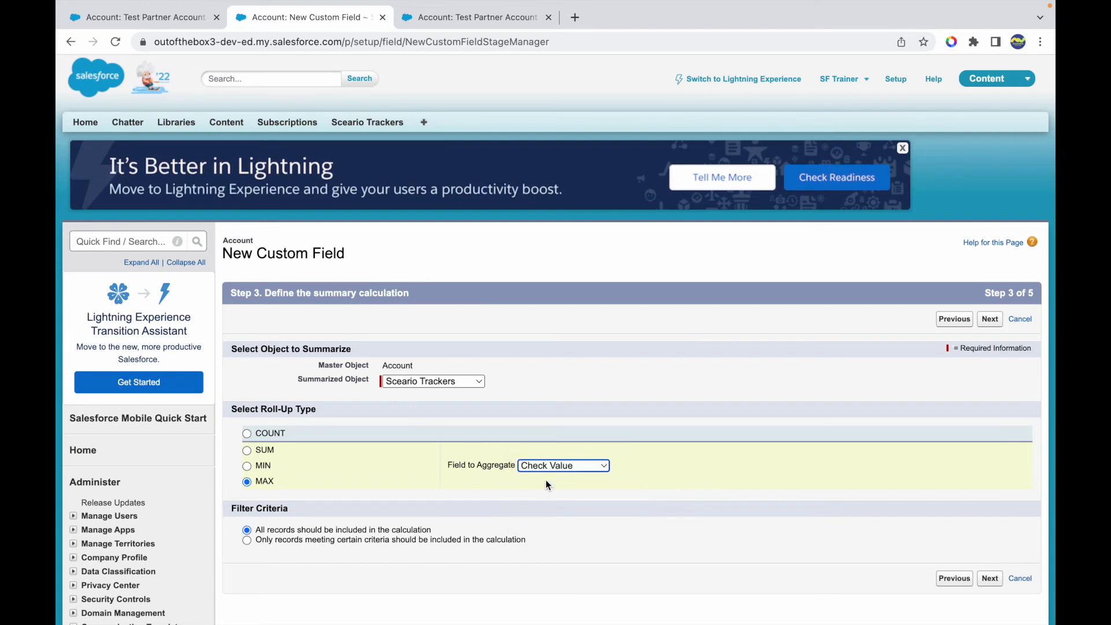
{"action": "left_click", "coordinate": [553, 466]}
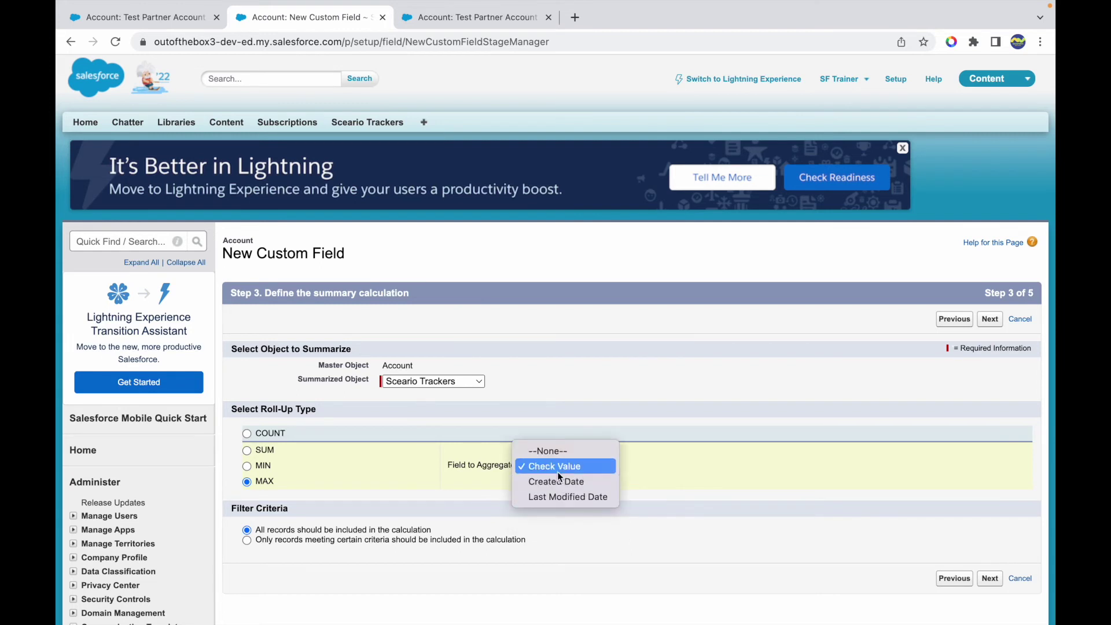
{"action": "left_click", "coordinate": [557, 470]}
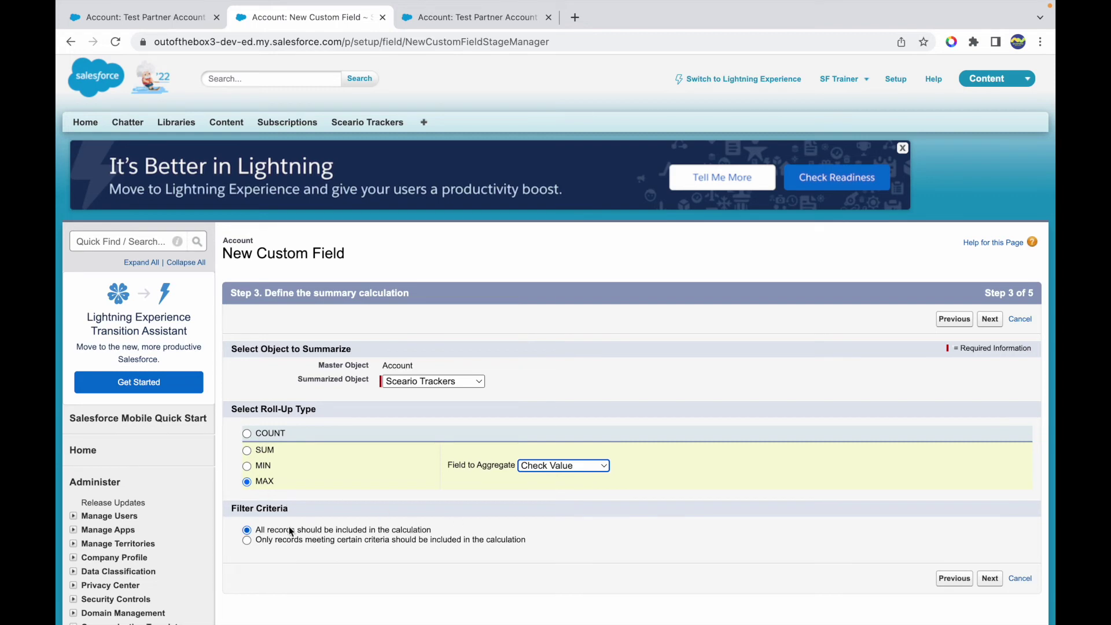
Save the roll-up field with default field-level security and return to Test Partner Account.
{"action": "left_click", "coordinate": [990, 321]}
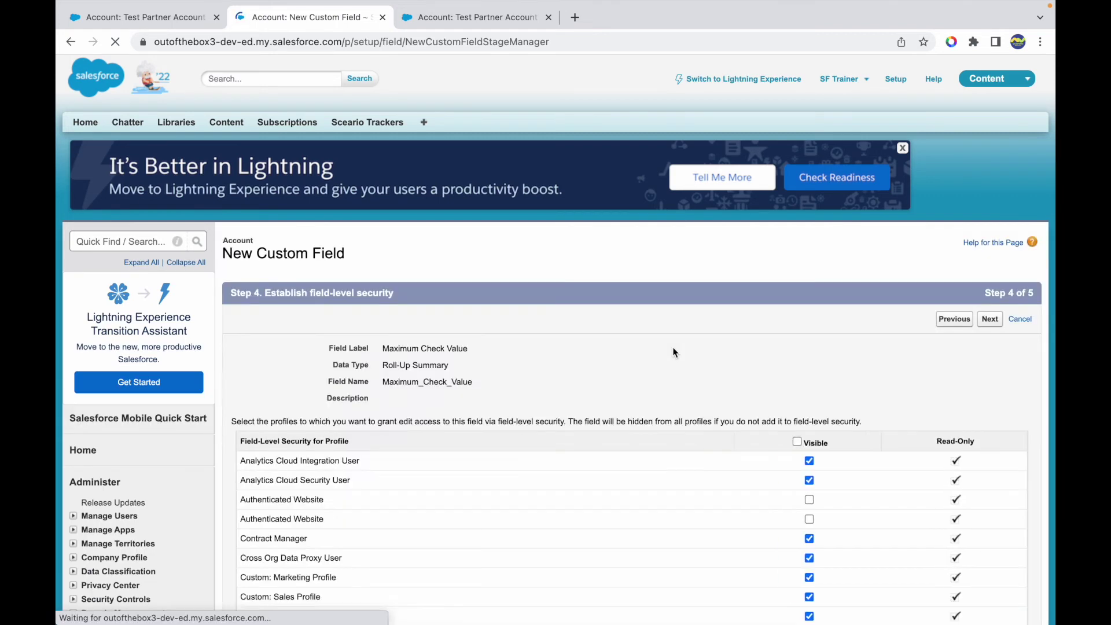
{"action": "scroll", "coordinate": [674, 352], "scroll_direction": "down", "scroll_amount": 10}
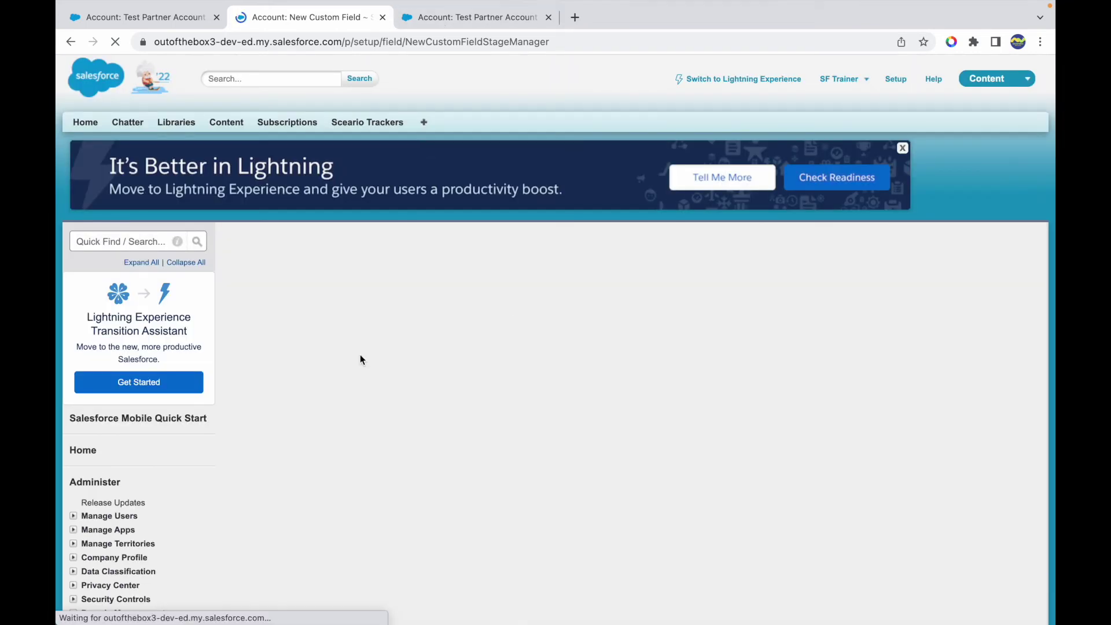
{"action": "left_click", "coordinate": [985, 318]}
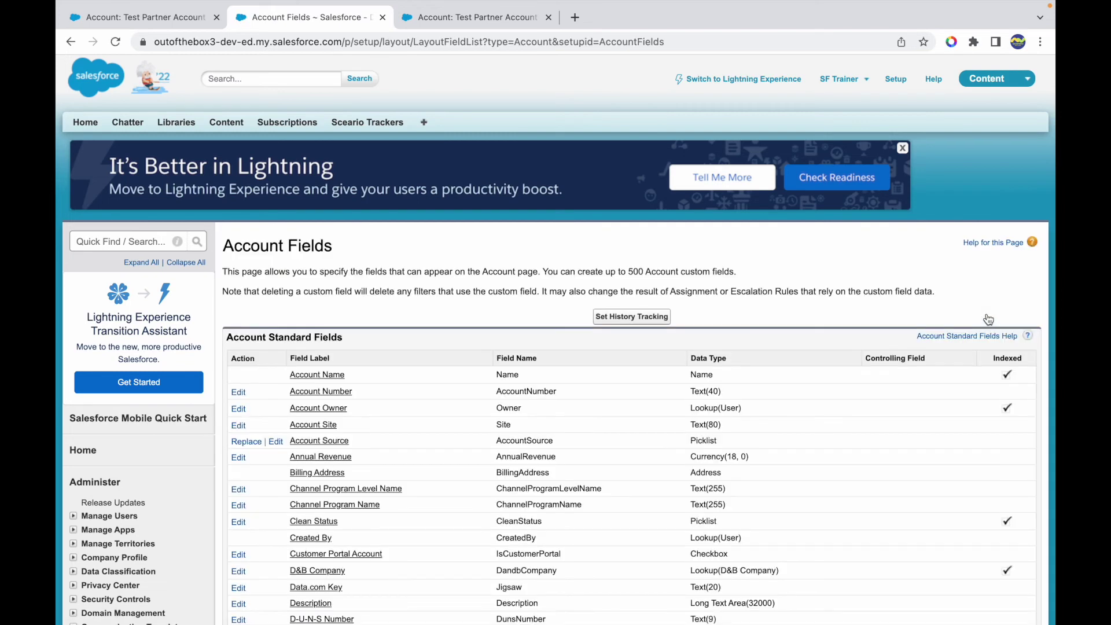
{"action": "left_click", "coordinate": [124, 23]}
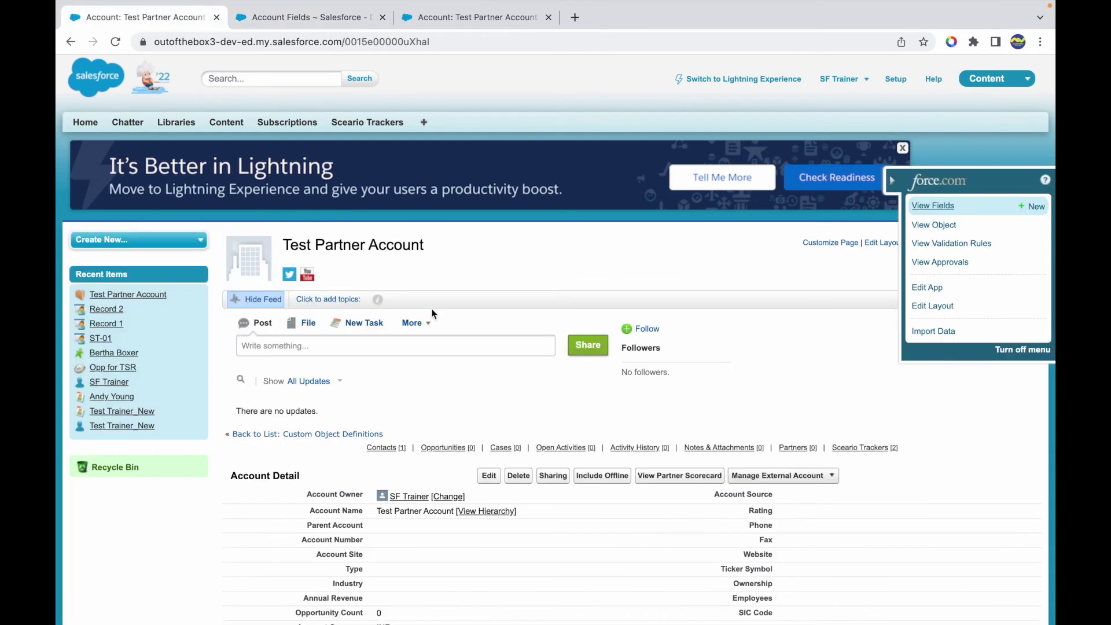
Reload Test Partner Account and check its Maximum Check Value reads 200.
{"action": "scroll", "coordinate": [437, 347], "scroll_direction": "down", "scroll_amount": 5}
{"action": "key", "text": "super+r"}
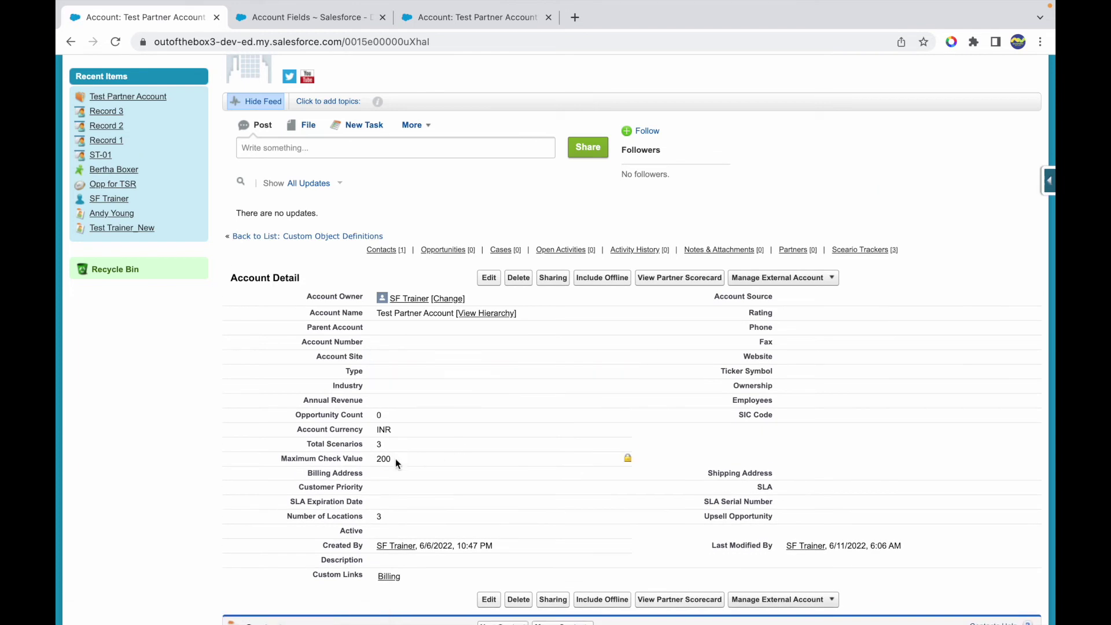
{"action": "left_click_drag", "start_coordinate": [391, 459], "coordinate": [370, 460]}
Open Scenario Tracker Records 1, 2 and 3 in new tabs; Record 1's Check Value is 200.
{"action": "scroll", "coordinate": [399, 464], "scroll_direction": "up", "scroll_amount": 1}
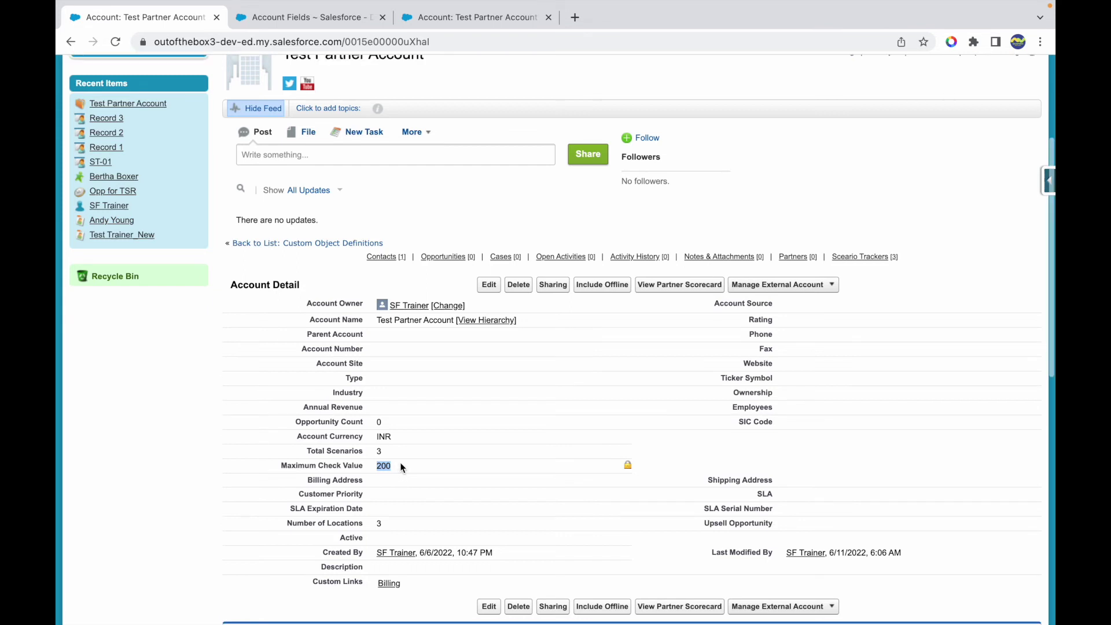
{"action": "left_click", "coordinate": [860, 255]}
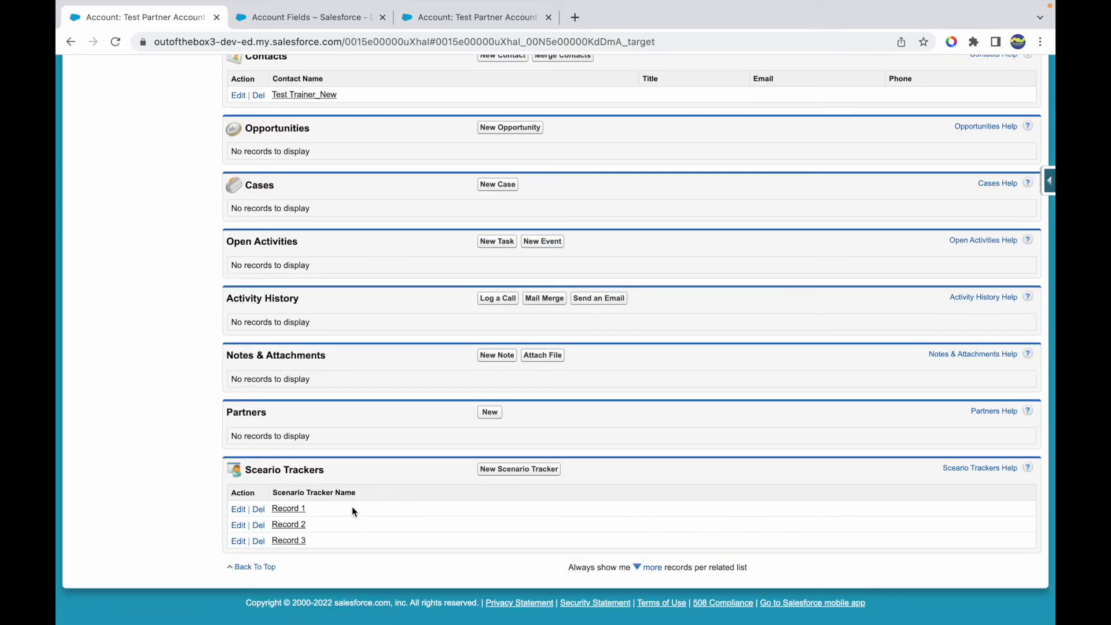
{"action": "left_click", "coordinate": [288, 509], "text": "super"}
{"action": "left_click", "coordinate": [289, 524], "text": "super"}
{"action": "left_click", "coordinate": [289, 541], "text": "super"}
{"action": "left_click", "coordinate": [423, 18]}
{"action": "double_click", "coordinate": [416, 255]}
Check that Records 2 and 3 both show Check Value 200, then go to Setup.
{"action": "mouse_move", "coordinate": [591, 21]}
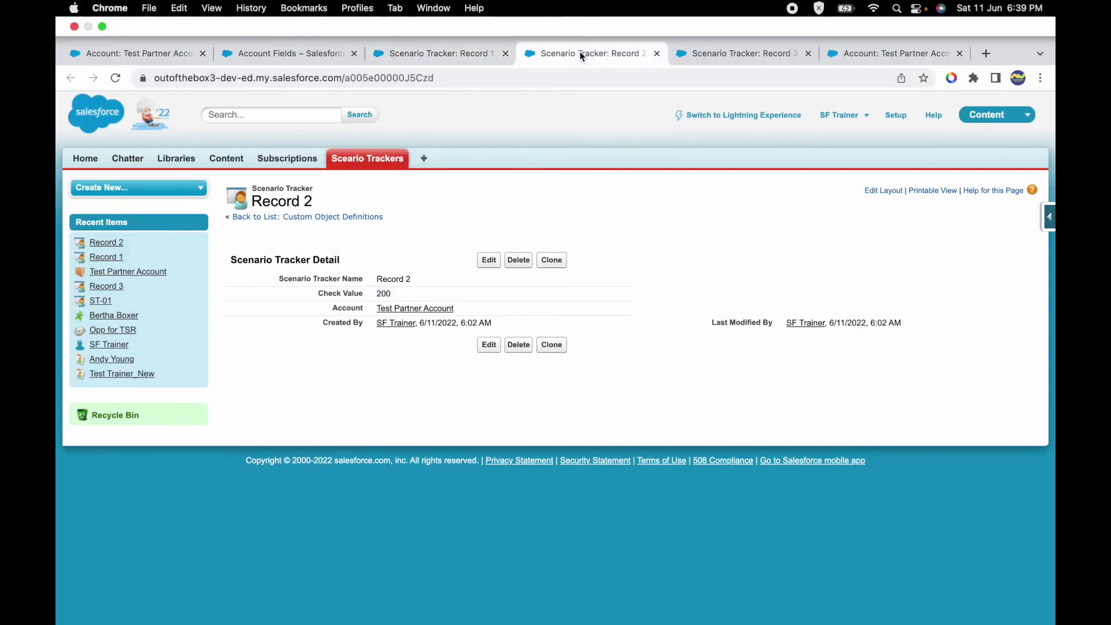
{"action": "left_click", "coordinate": [587, 54]}
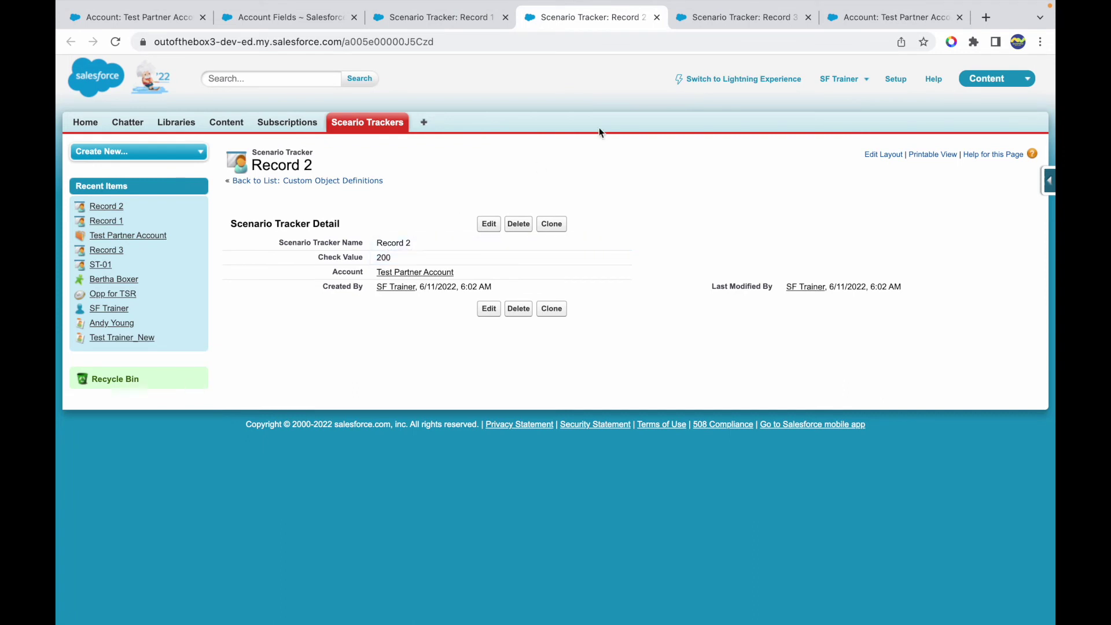
{"action": "left_click", "coordinate": [706, 27]}
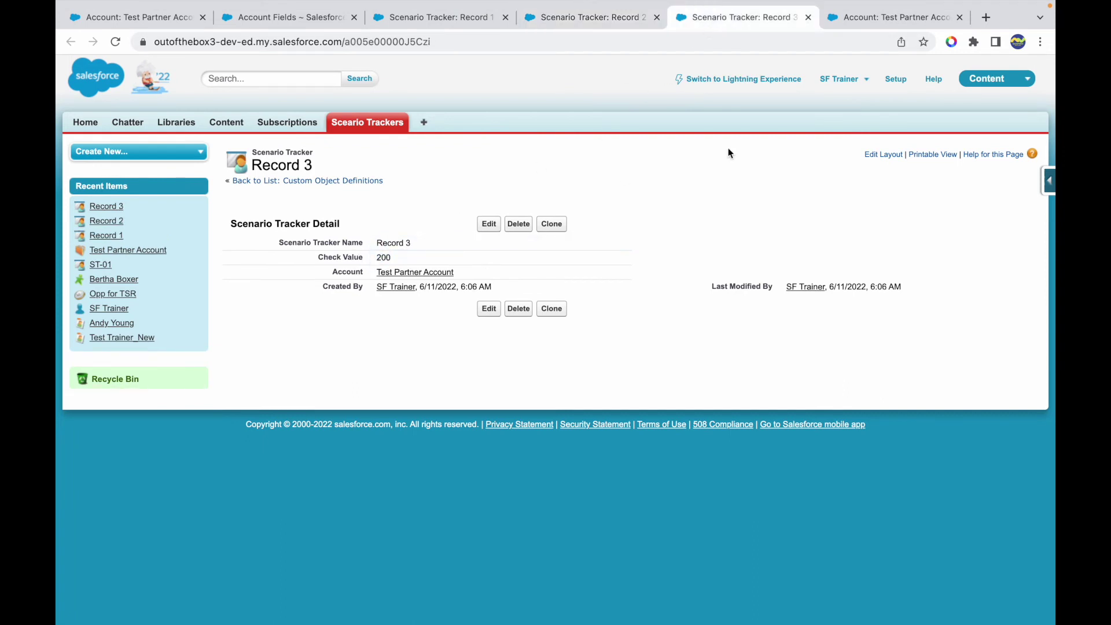
{"action": "left_click", "coordinate": [896, 80]}
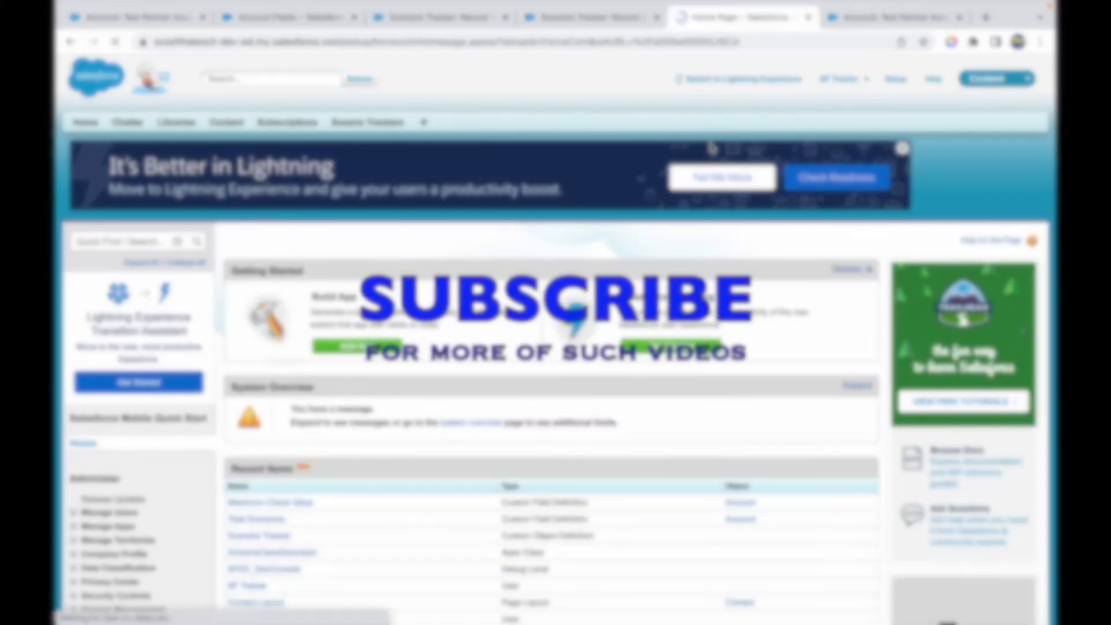
Deactivate the 'Update Check Value field to 200' workflow rule.
{"action": "left_click", "coordinate": [137, 347]}
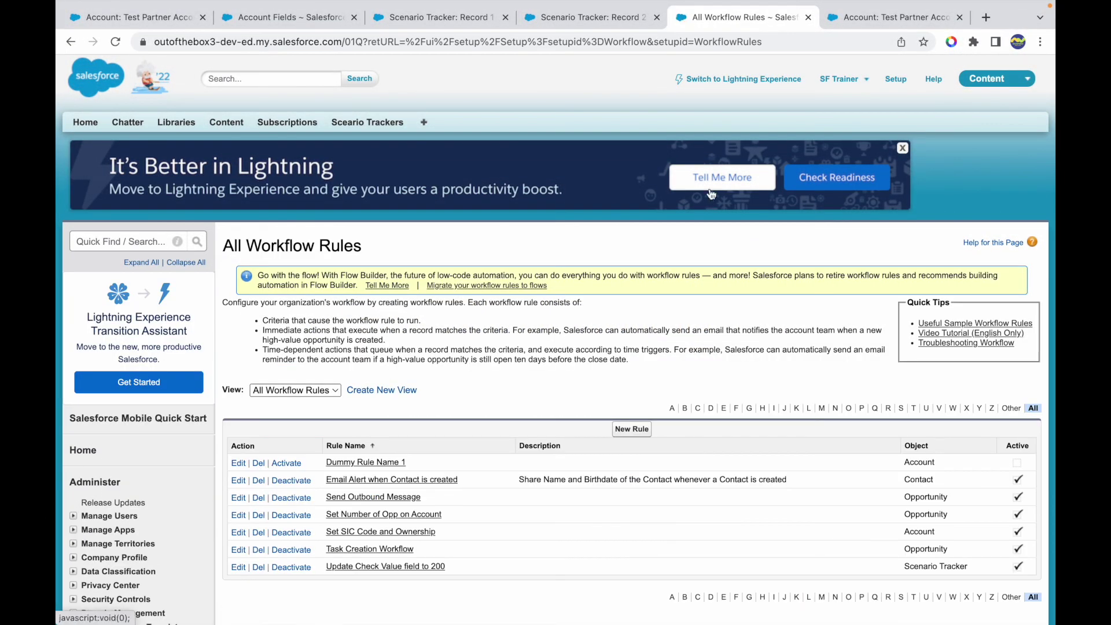
{"action": "scroll", "coordinate": [405, 504], "scroll_direction": "down", "scroll_amount": 2}
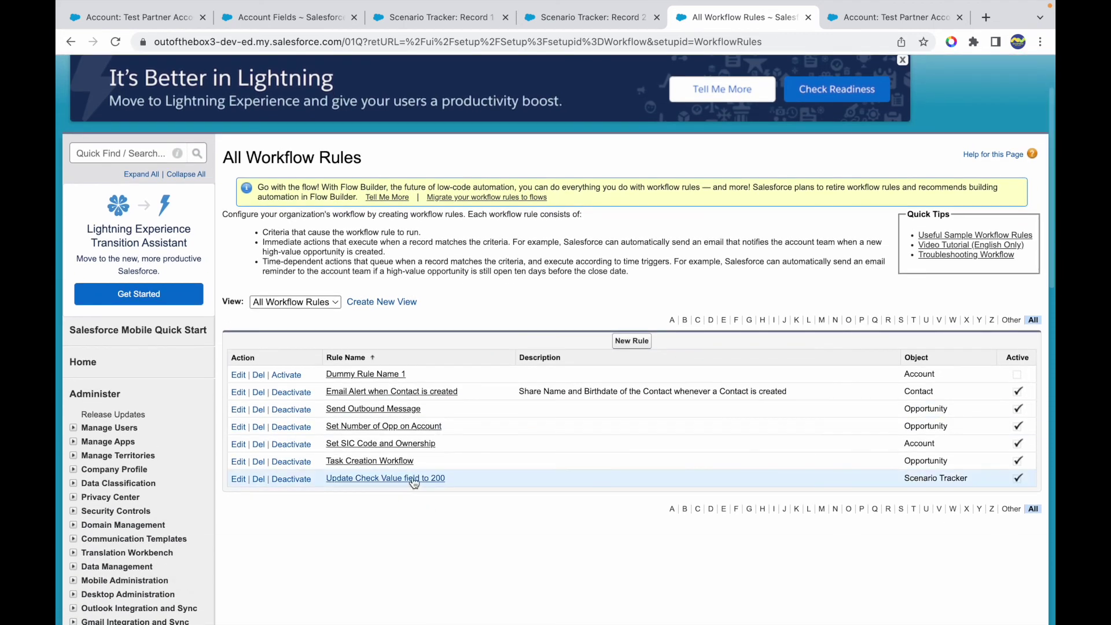
{"action": "left_click", "coordinate": [291, 479]}
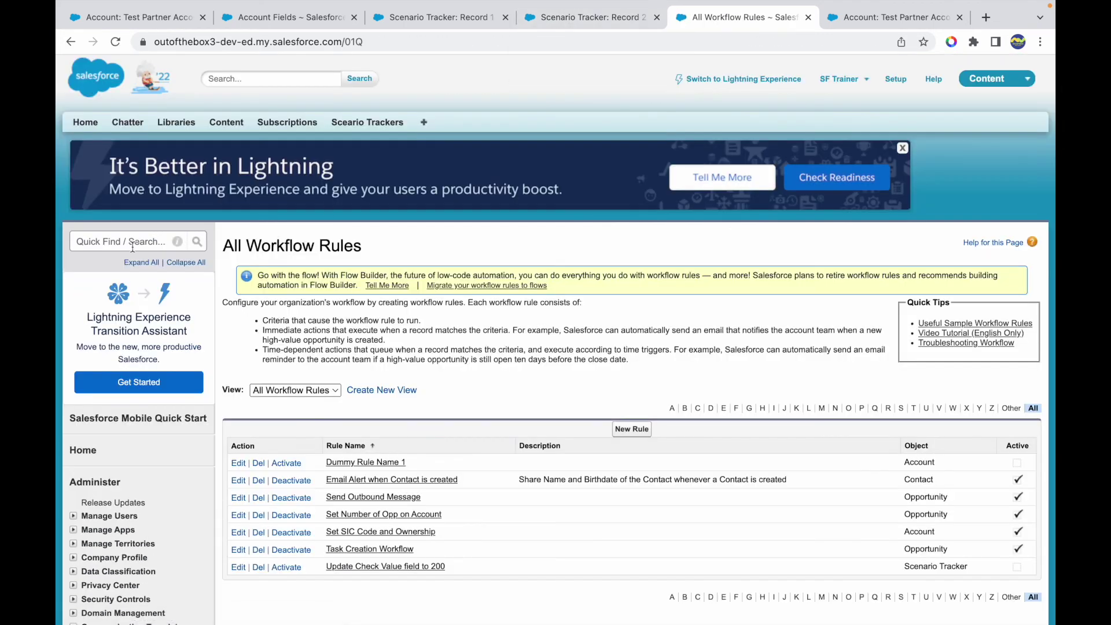
Find 'objects' in Quick Find and open the Scenario Tracker object's validation rules.
{"action": "left_click", "coordinate": [116, 238]}
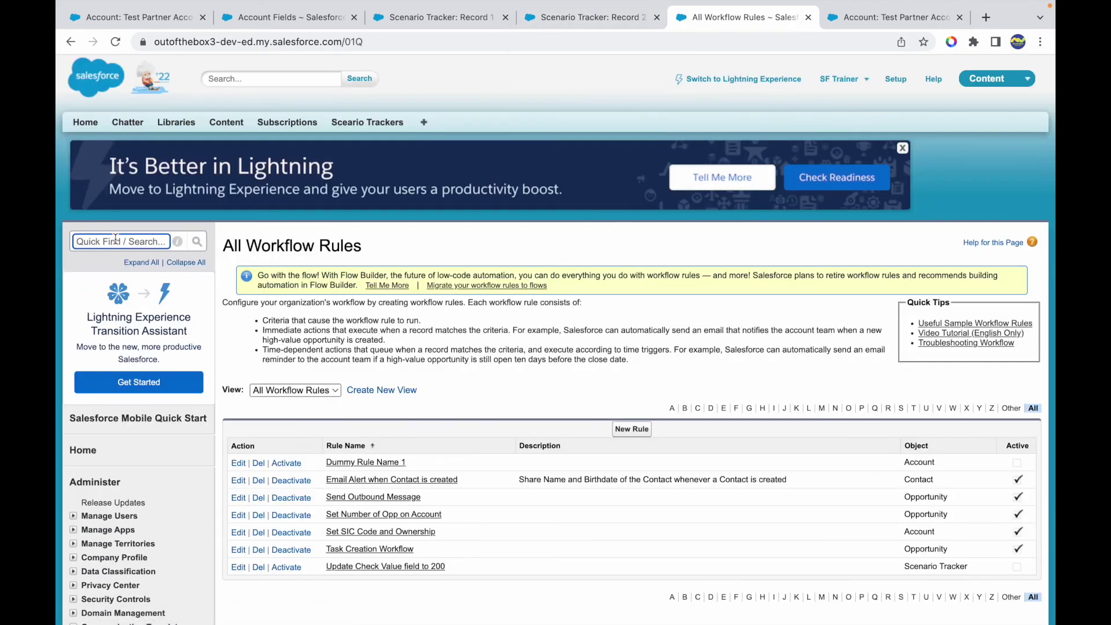
{"action": "type", "text": "object"}
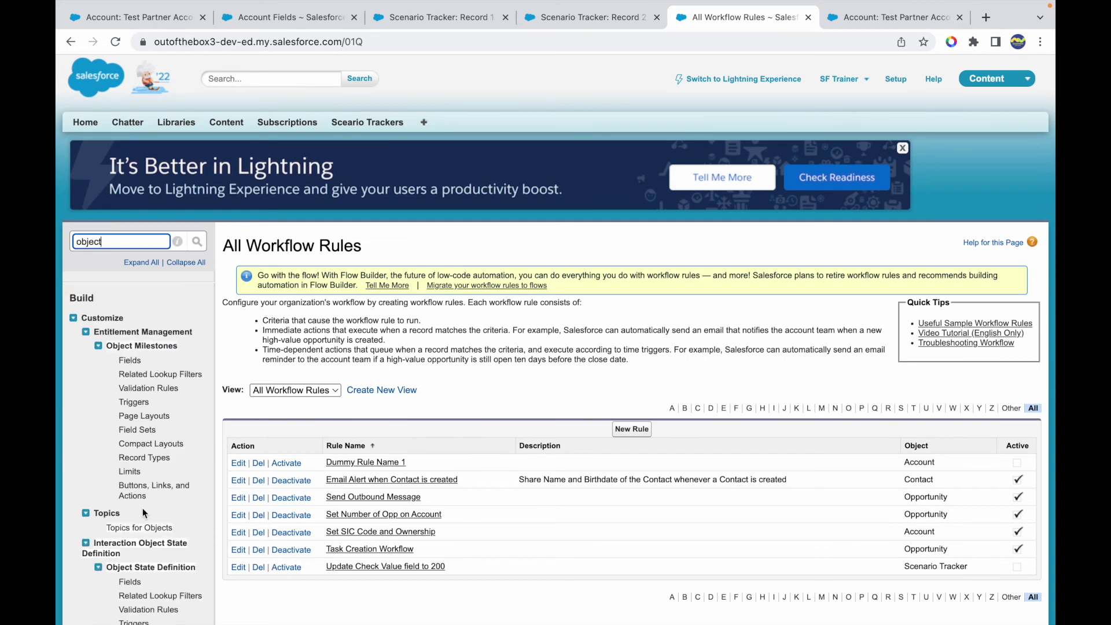
{"action": "scroll", "coordinate": [136, 556], "scroll_direction": "down", "scroll_amount": 2}
{"action": "type", "text": "ct"}
{"action": "scroll", "coordinate": [130, 457], "scroll_direction": "up", "scroll_amount": 2}
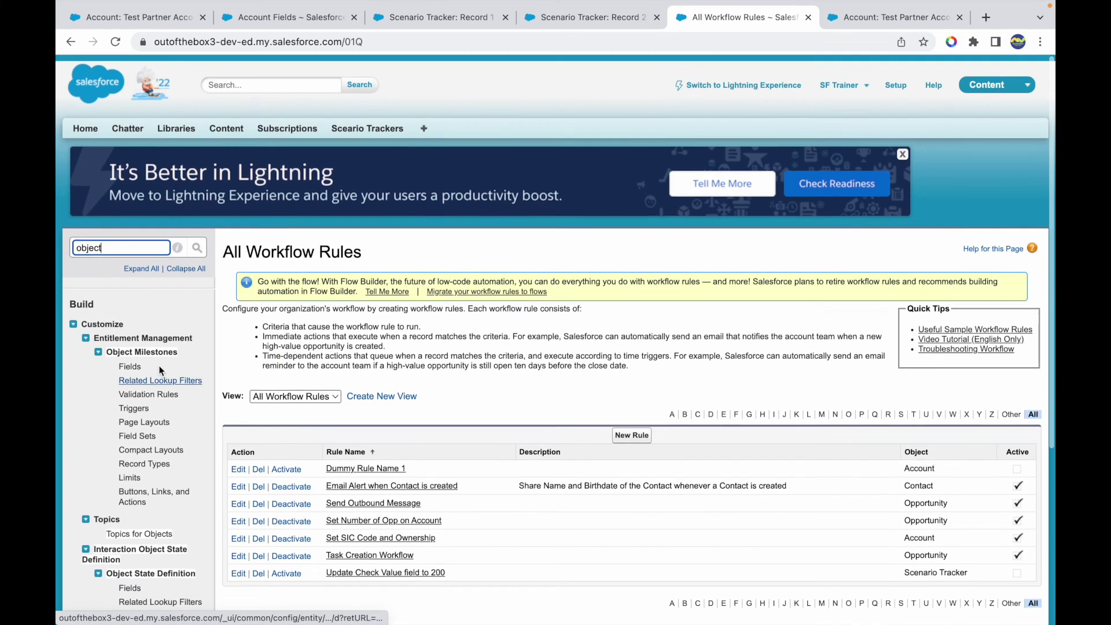
{"action": "type", "text": "s"}
{"action": "left_click", "coordinate": [107, 384]}
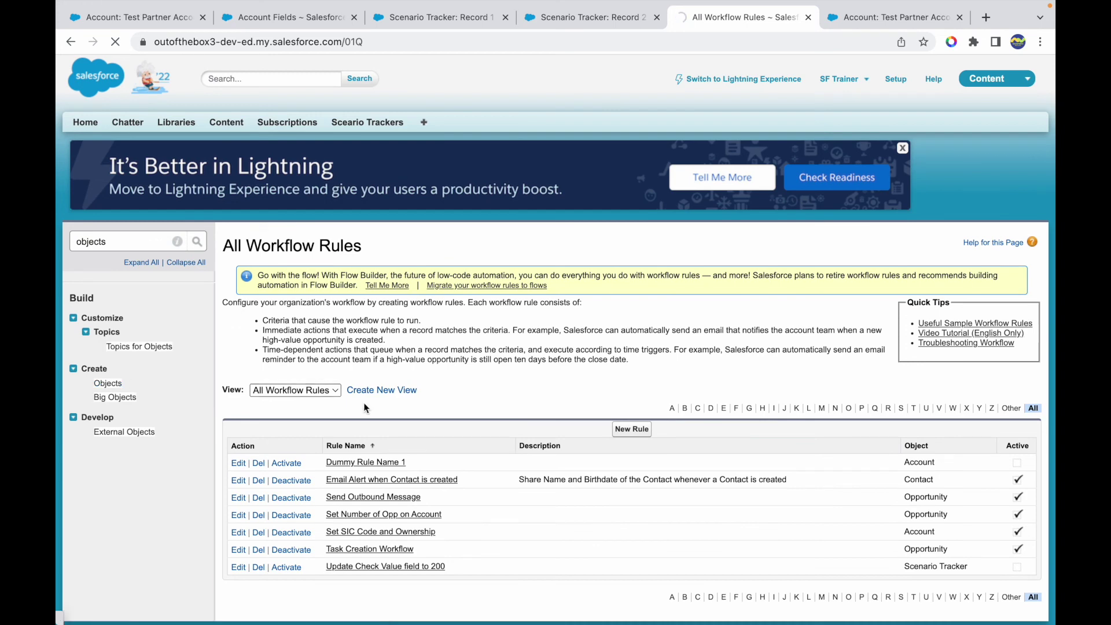
{"action": "left_click", "coordinate": [235, 384]}
{"action": "key", "text": "alt+Left"}
{"action": "left_click", "coordinate": [322, 384]}
{"action": "mouse_move", "coordinate": [505, 274]}
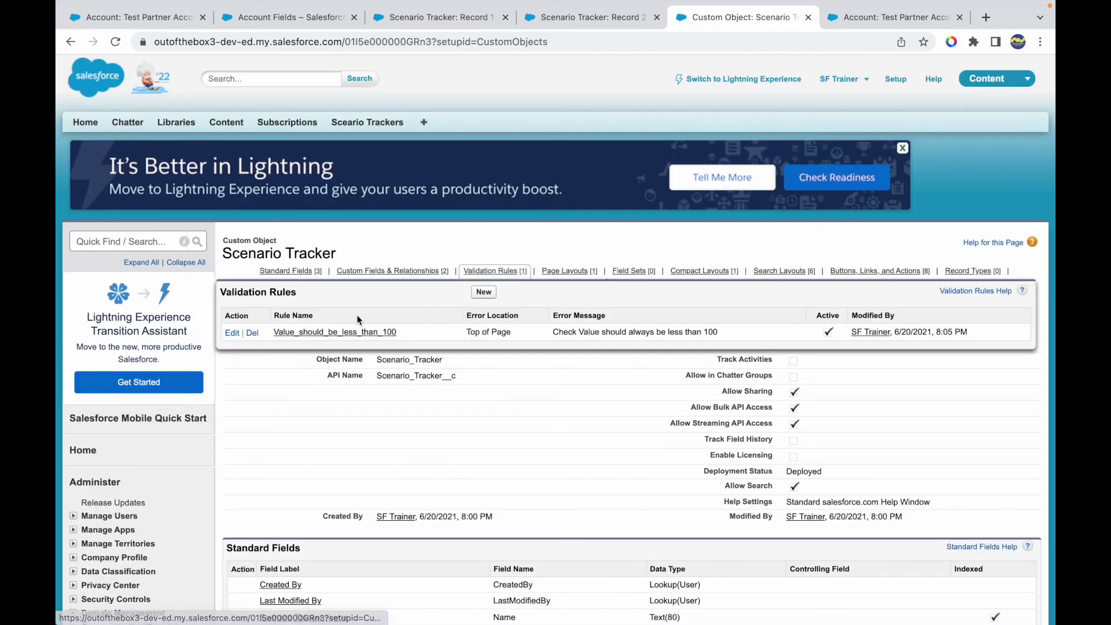
Delete the Value_should_be_less_than_100 validation rule and go back to Record 1.
{"action": "left_click", "coordinate": [252, 333]}
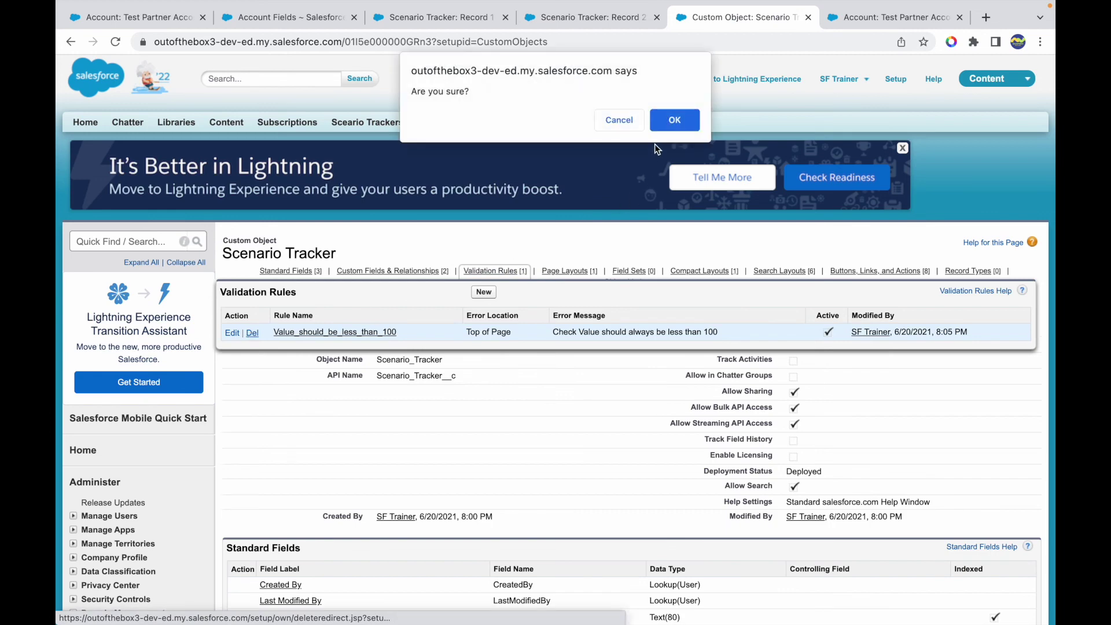
{"action": "left_click", "coordinate": [672, 126]}
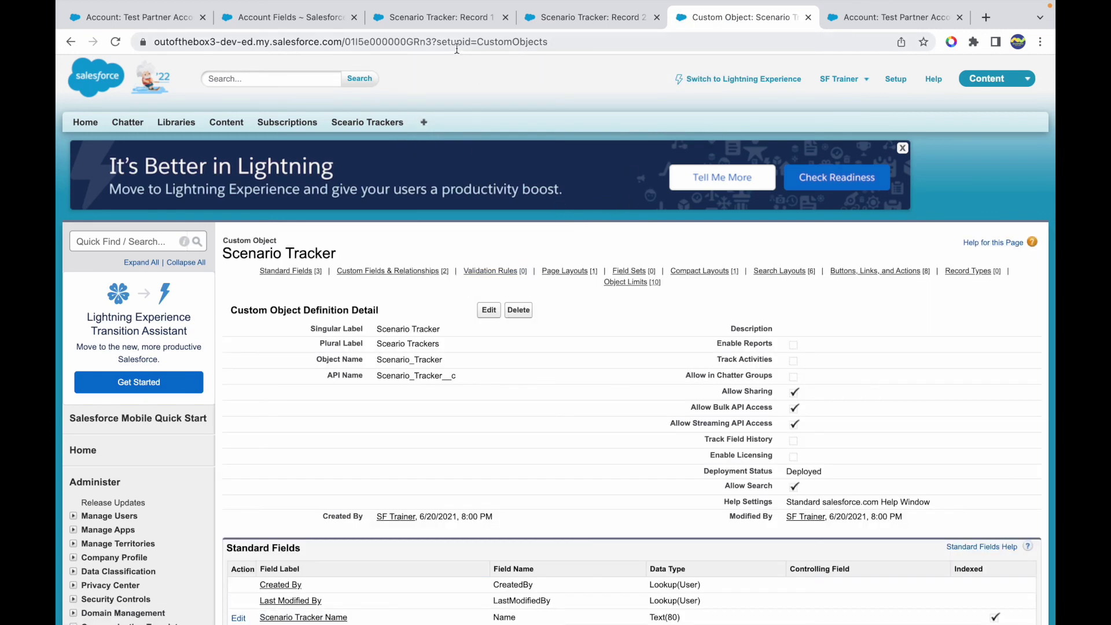
{"action": "left_click", "coordinate": [435, 18]}
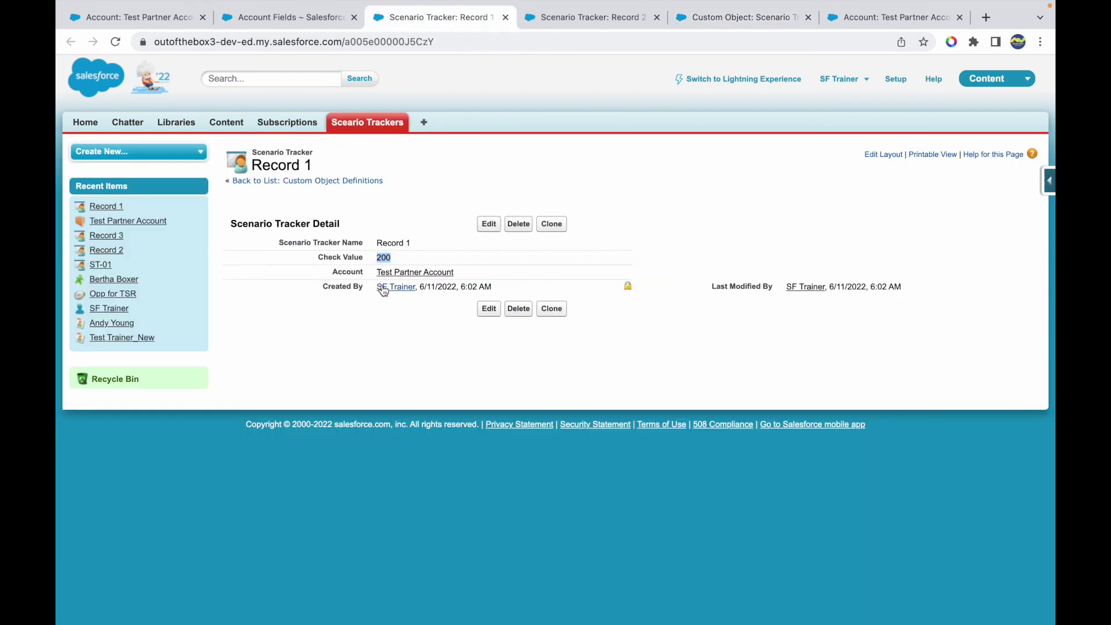
Save Record 1 with Check Value 350 and return to Test Partner Account.
{"action": "double_click", "coordinate": [625, 262]}
{"action": "type", "text": "350"}
{"action": "left_click", "coordinate": [489, 223]}
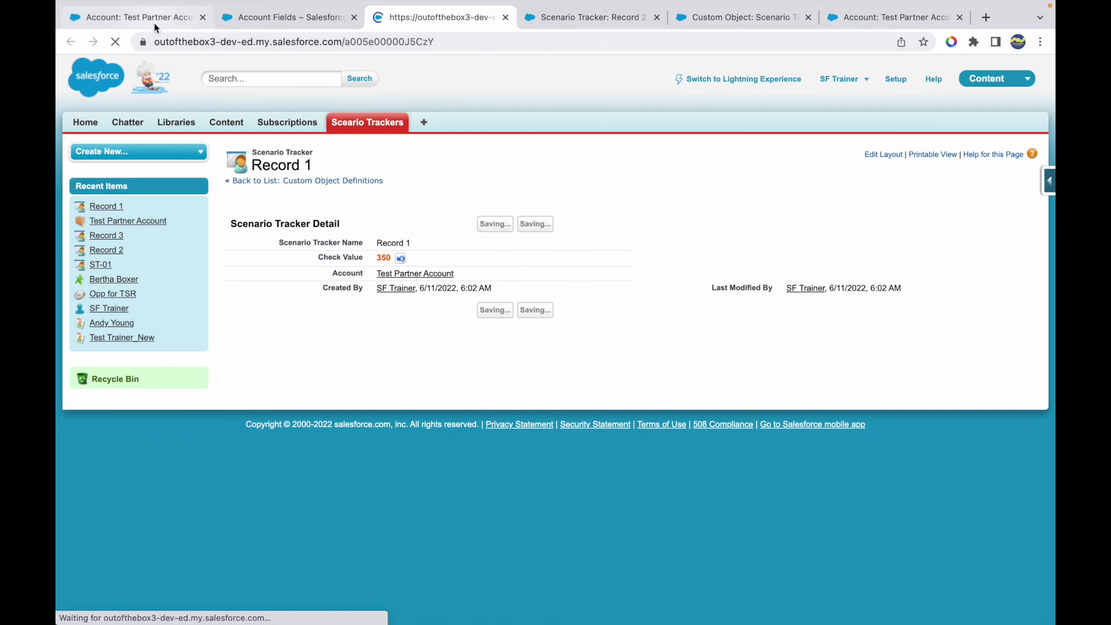
{"action": "left_click", "coordinate": [137, 19]}
Reload Test Partner Account and confirm Maximum Check Value in Account Detail reads 350.
{"action": "key", "text": "super+r"}
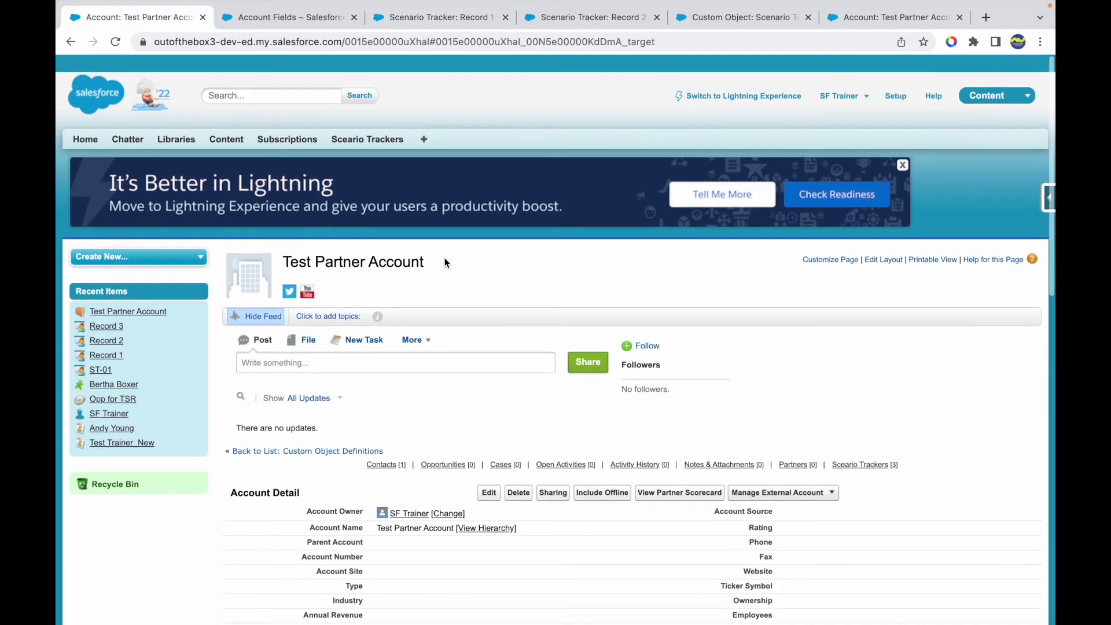
{"action": "scroll", "coordinate": [405, 347], "scroll_direction": "down", "scroll_amount": 6}
{"action": "left_click_drag", "start_coordinate": [396, 385], "coordinate": [373, 389]}
{"action": "key", "text": "super+r"}
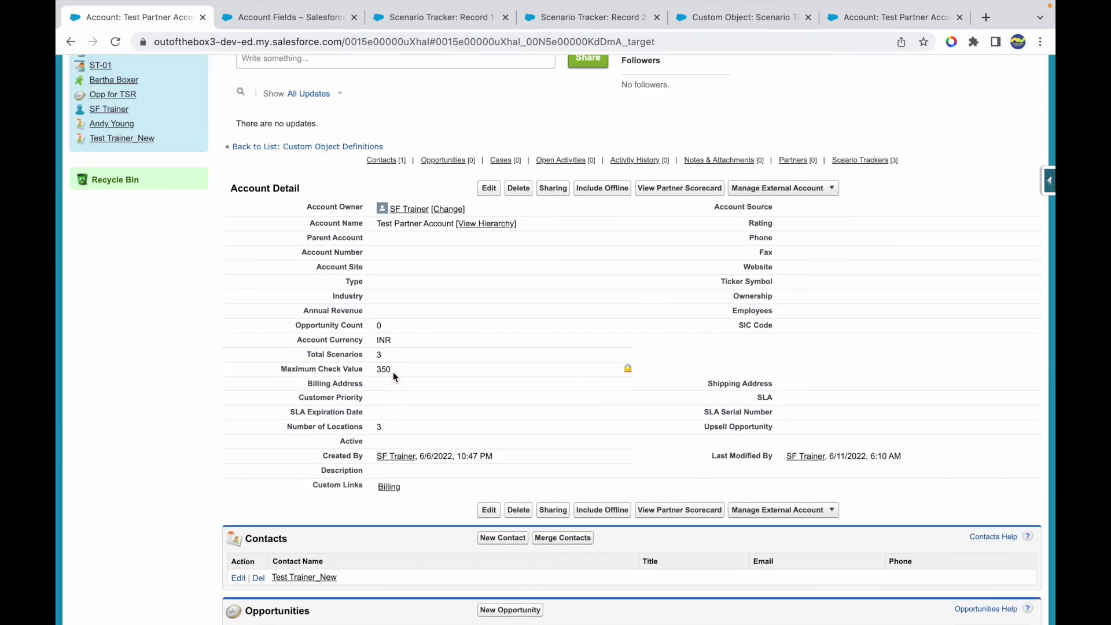
{"action": "double_click", "coordinate": [384, 369]}
{"action": "left_click", "coordinate": [246, 396]}
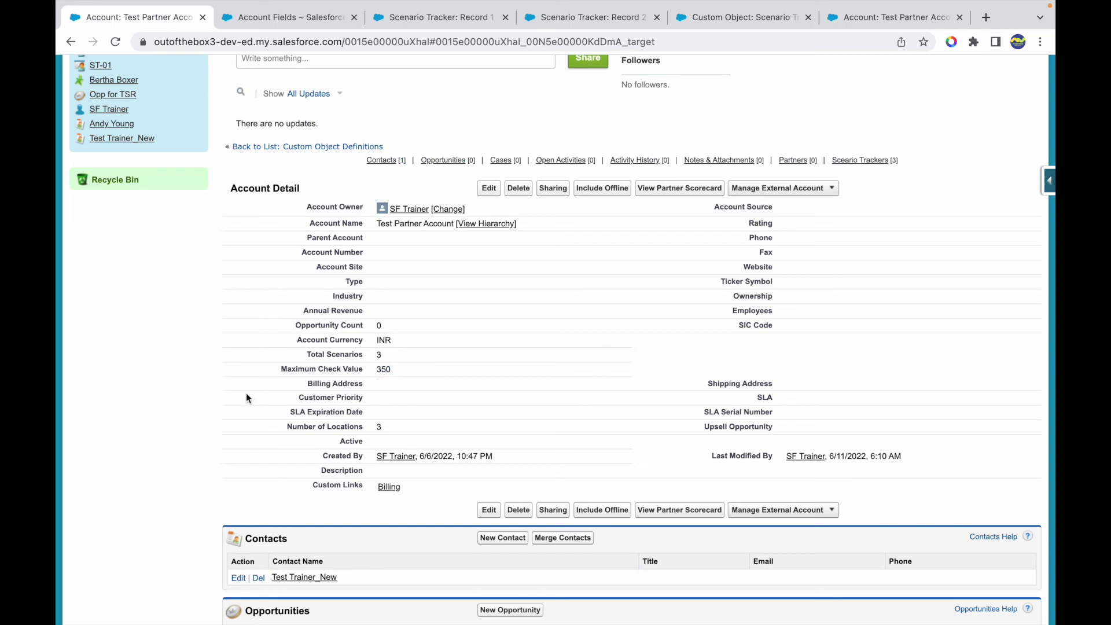